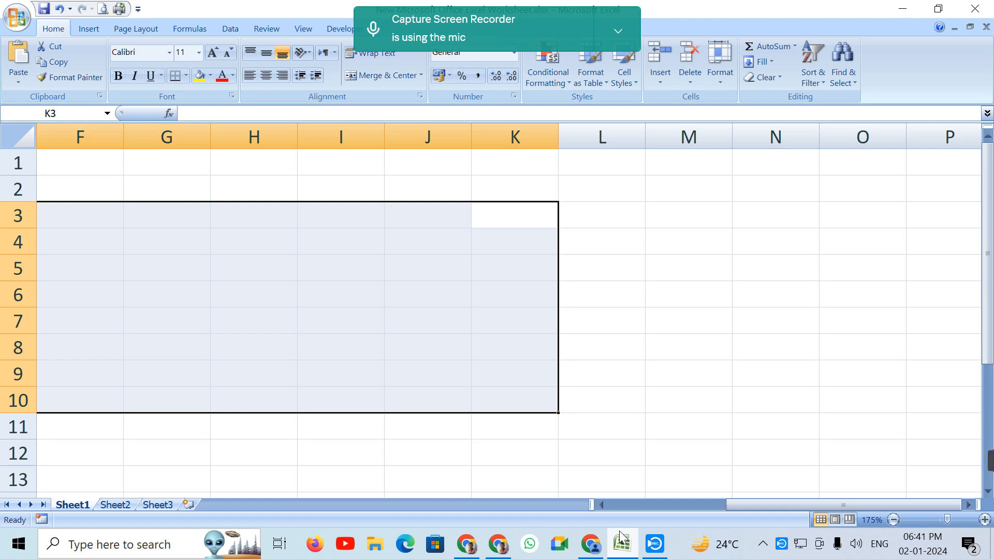
{"action": "left_click", "coordinate": [618, 29]}
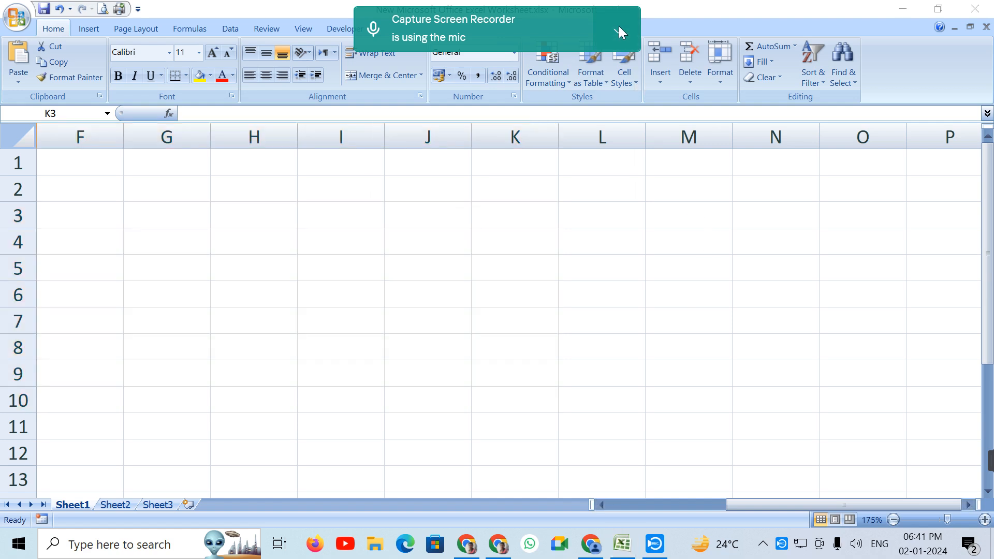
{"action": "left_click", "coordinate": [473, 77]}
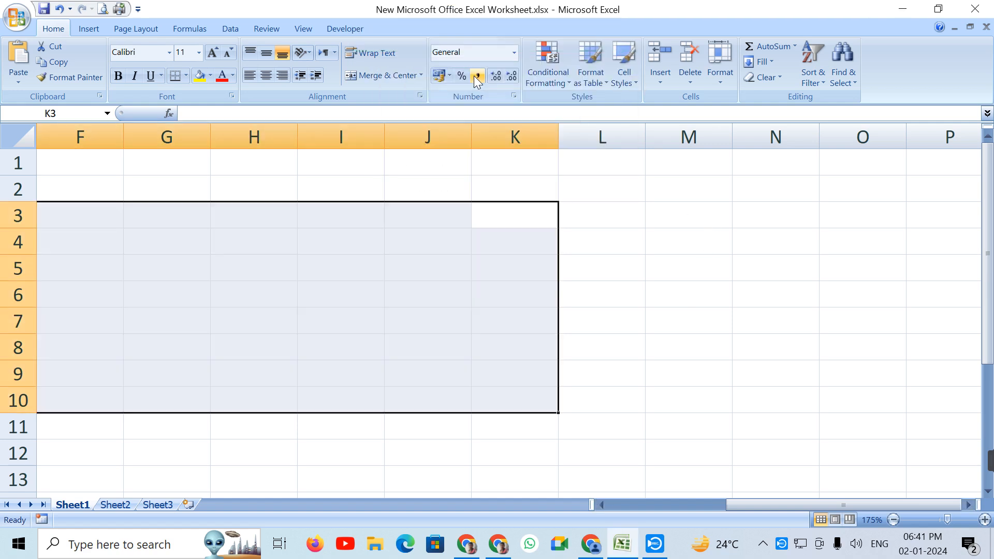
Step: Enter the header SLNO in cell F4 and PERSON NAME in cell G4
{"action": "left_click", "coordinate": [160, 241]}
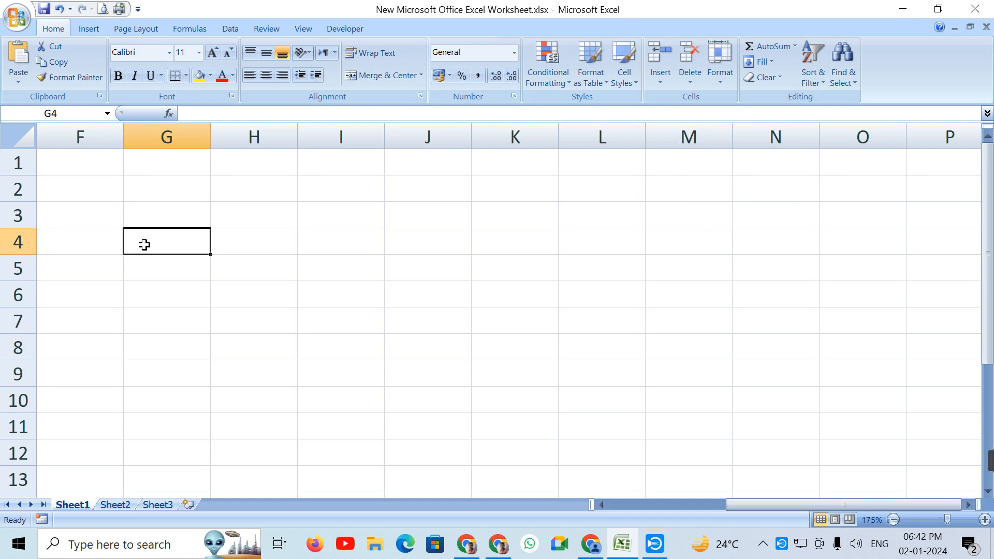
{"action": "left_click", "coordinate": [66, 219]}
{"action": "left_click", "coordinate": [75, 252]}
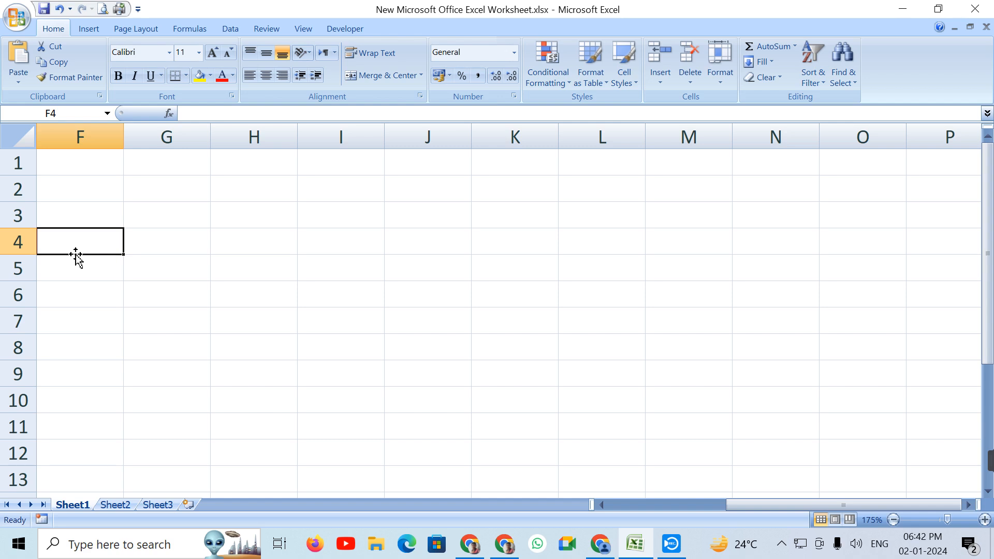
{"action": "type", "text": "SLNO"}
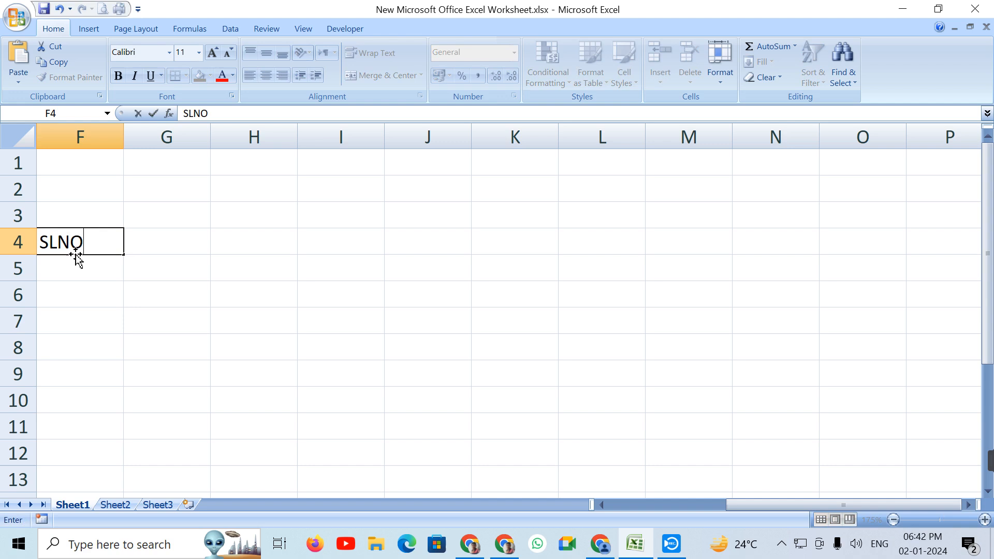
{"action": "key", "text": "Tab"}
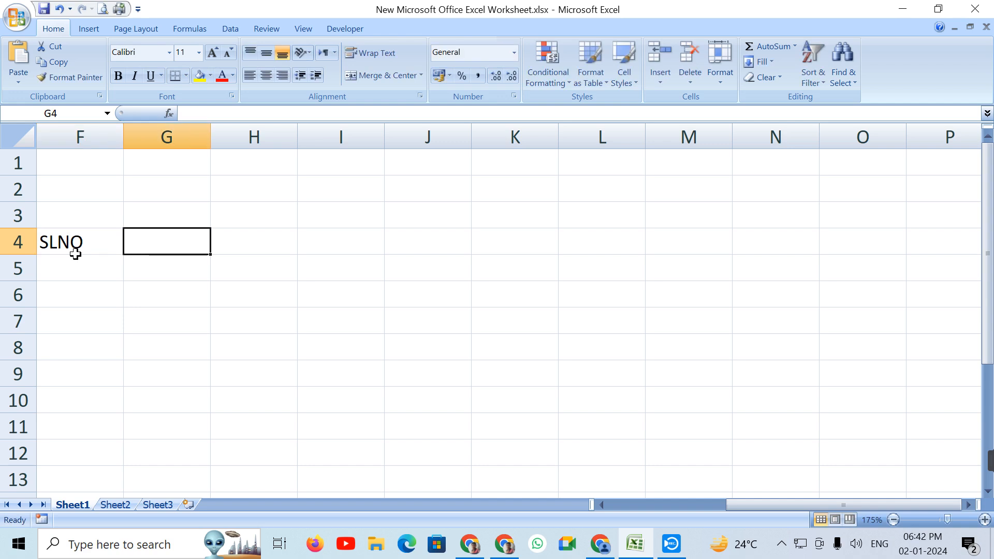
{"action": "type", "text": "PE"}
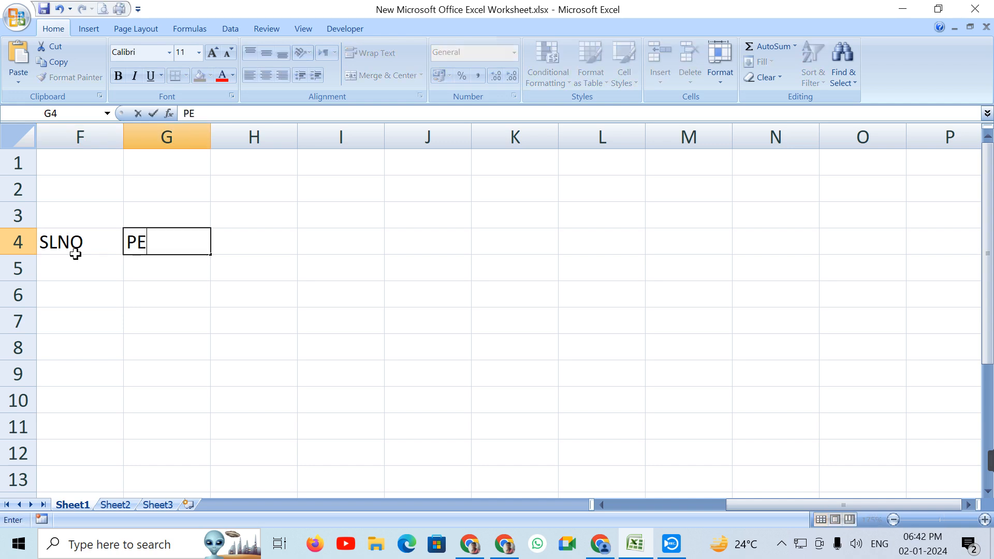
{"action": "type", "text": "RSON NAME"}
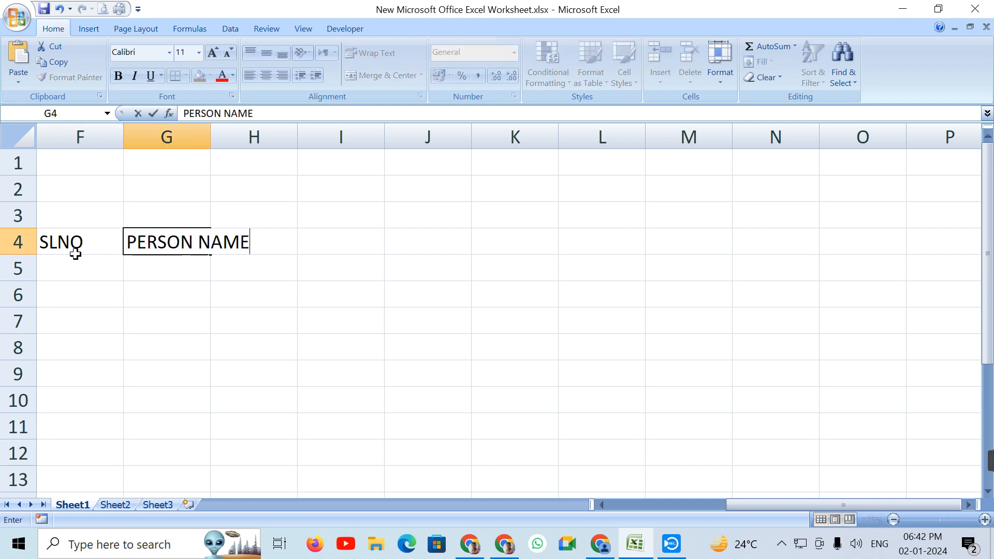
{"action": "key", "text": "Tab"}
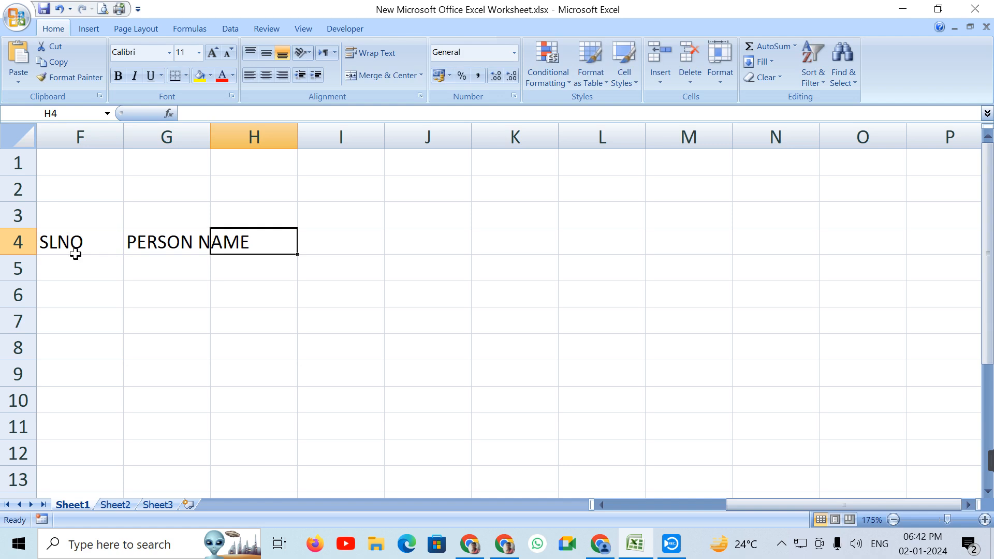
Step: Enter the header PRODCUT NAME in cell H4 and RATE in cell I4
{"action": "type", "text": "PRODU"}
{"action": "key", "text": "BackSpace"}
{"action": "type", "text": "CUT NAME"}
{"action": "key", "text": "Tab"}
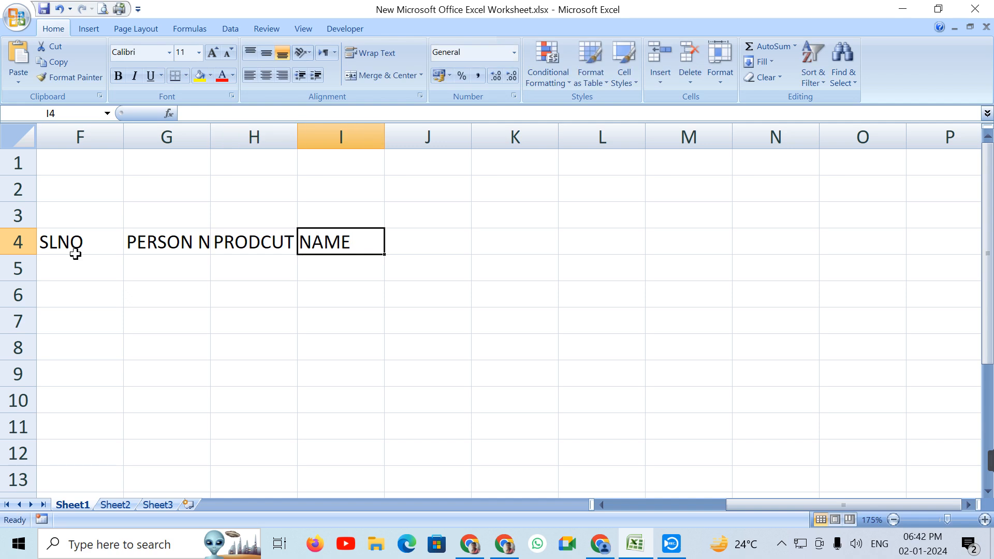
{"action": "type", "text": "RATE"}
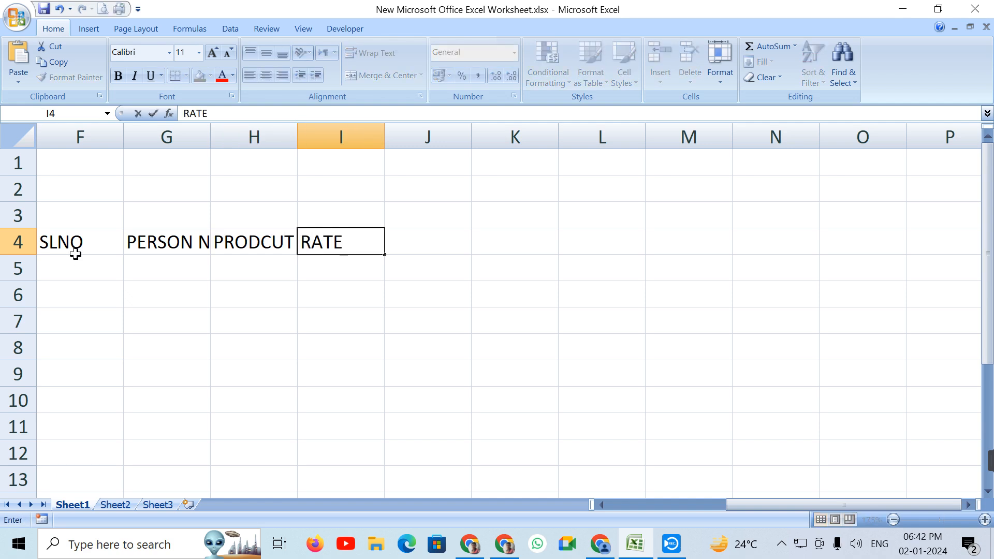
{"action": "key", "text": "Tab"}
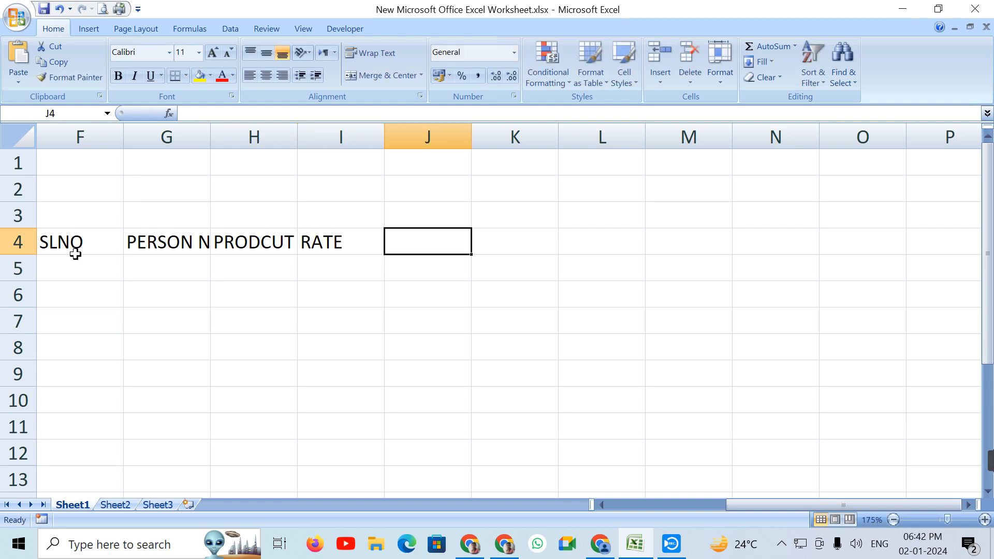
Step: Enter the header NO OF QTY in cell J4 and BILLING AMOUNT in cell K4
{"action": "type", "text": "B"}
{"action": "key", "text": "BackSpace"}
{"action": "type", "text": "QTY"}
{"action": "key", "text": "BackSpace"}
{"action": "key", "text": "BackSpace"}
{"action": "key", "text": "BackSpace"}
{"action": "type", "text": "N"}
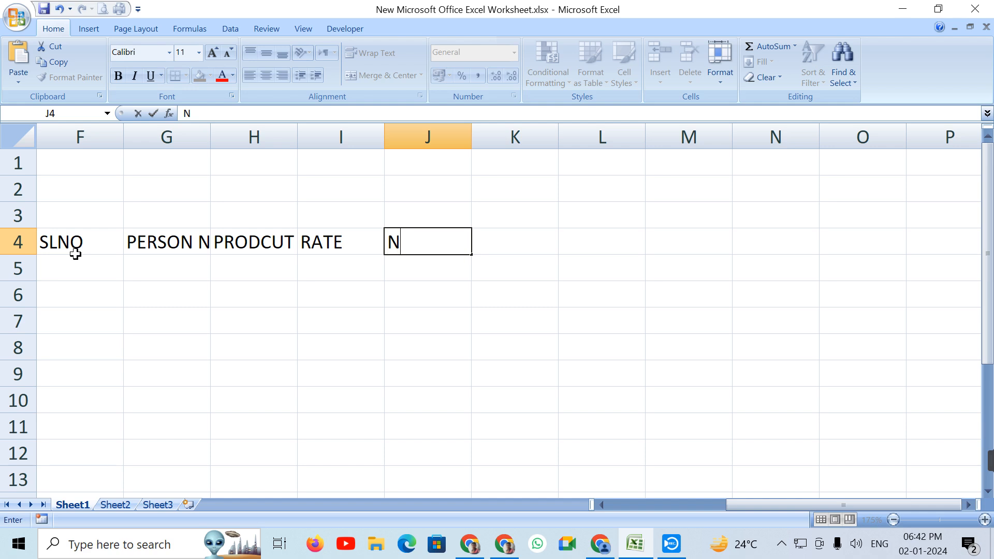
{"action": "type", "text": "O OF QTY"}
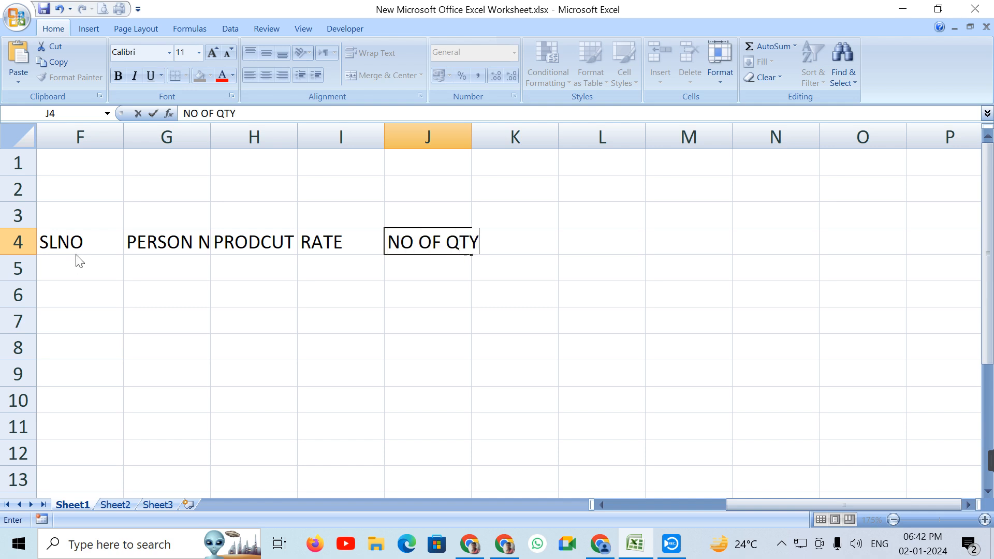
{"action": "key", "text": "Tab"}
{"action": "type", "text": "BIL"}
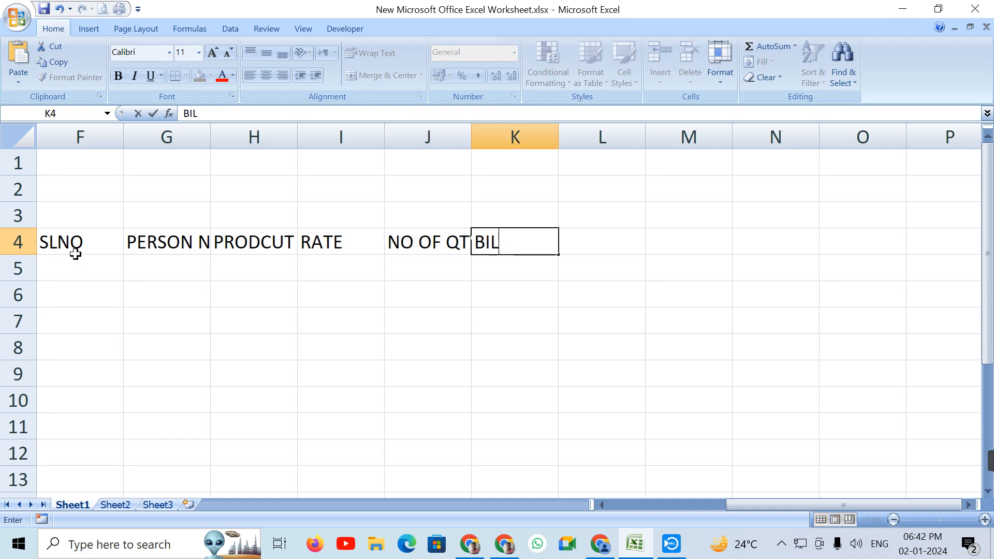
{"action": "type", "text": "LING AMOUNT"}
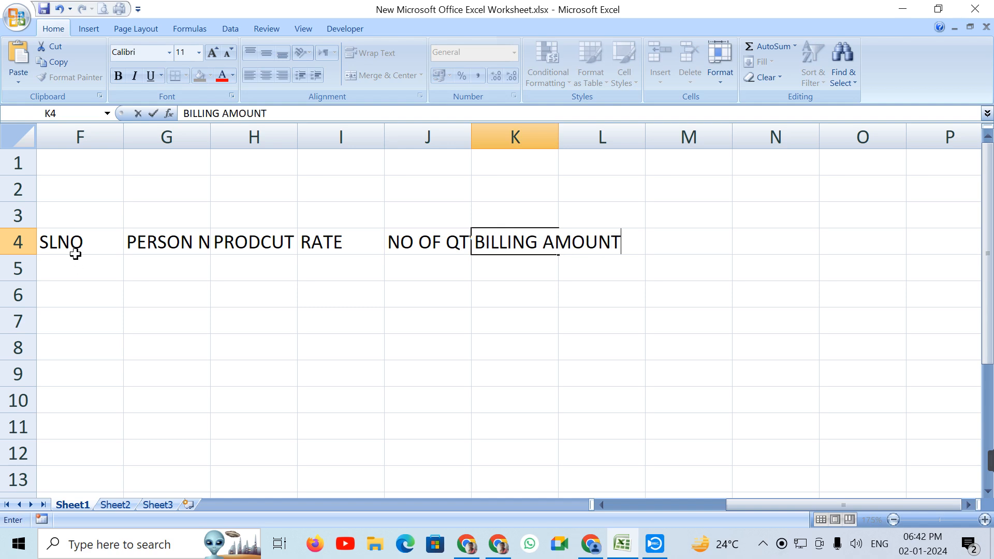
{"action": "key", "text": "Tab"}
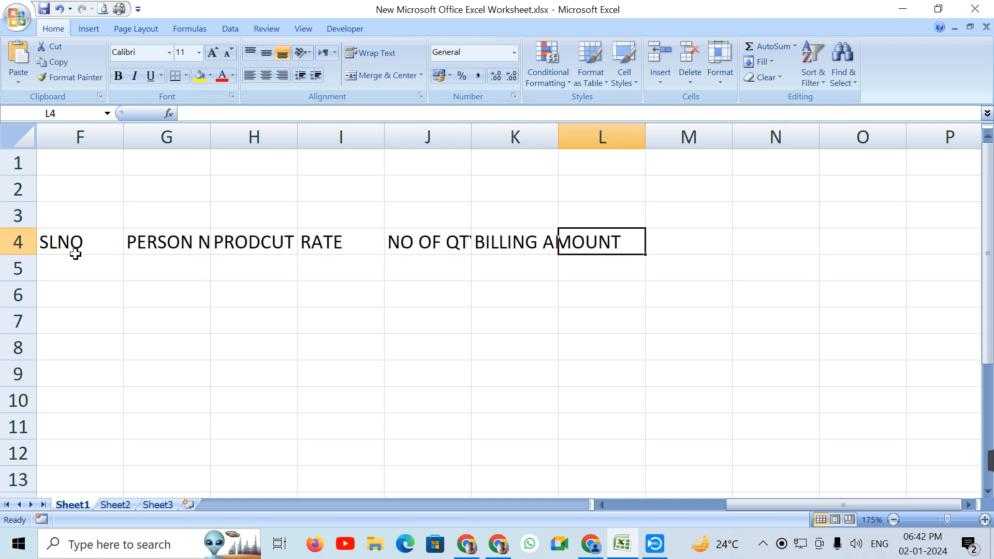
Step: Enter the header TIME in cell L4 and DISCOUNT % in cell M4
{"action": "type", "text": "TIME"}
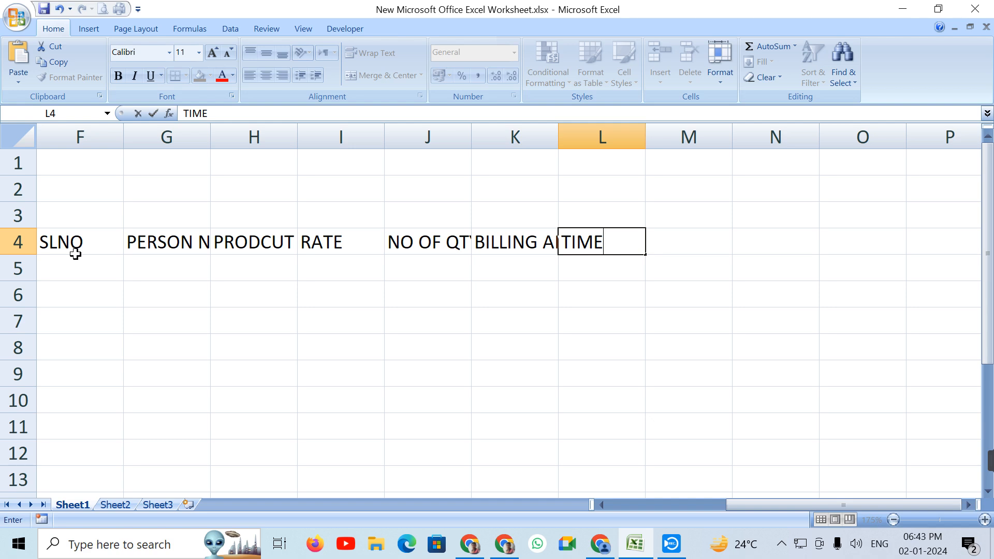
{"action": "key", "text": "Tab"}
{"action": "type", "text": "DISSC"}
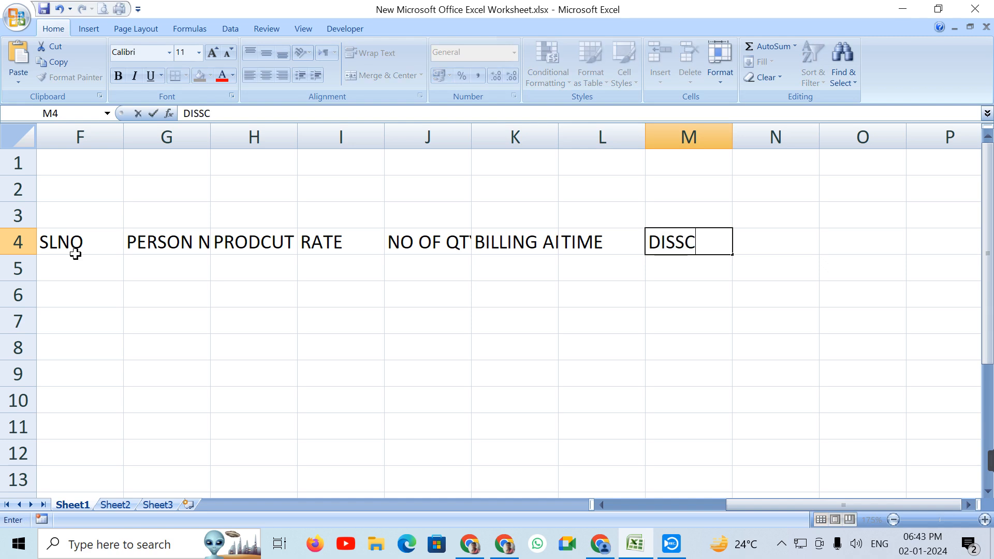
{"action": "key", "text": "BackSpace"}
{"action": "key", "text": "BackSpace"}
{"action": "type", "text": "COUNT "}
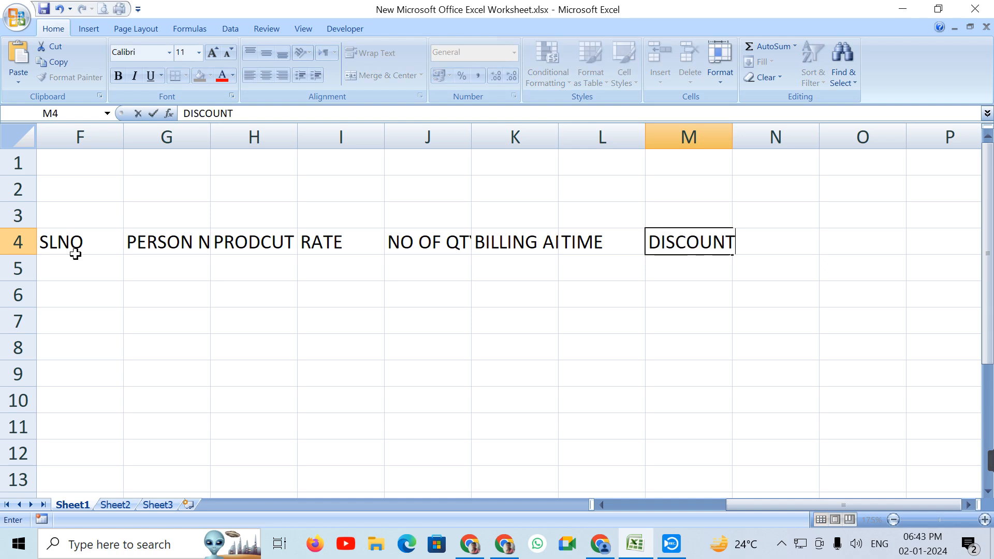
{"action": "type", "text": "%"}
{"action": "key", "text": "Tab"}
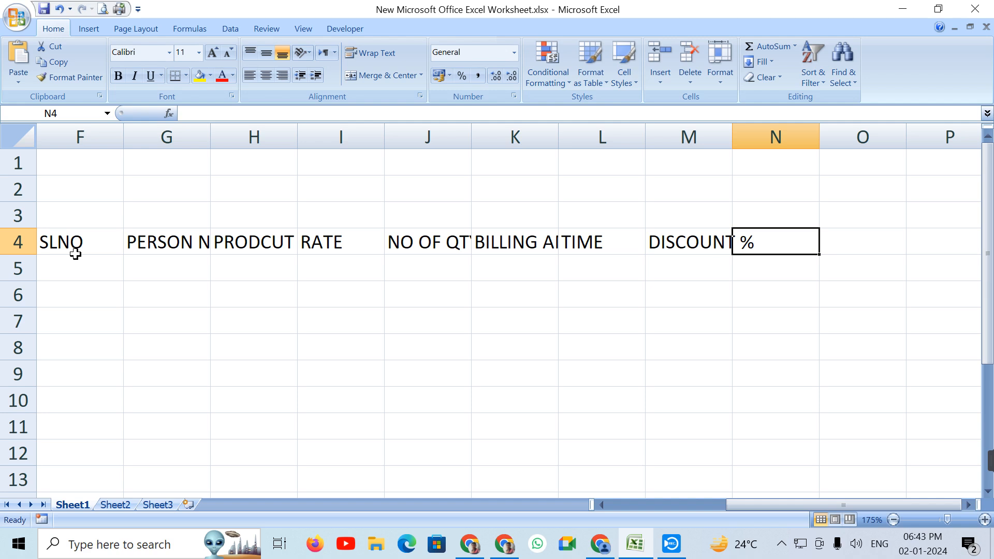
Step: Complete the header row with DISCOUNT AMOUNT in N4, TOTAL AMOUNT in O4 and EMI in P4
{"action": "type", "text": "DISCOU"}
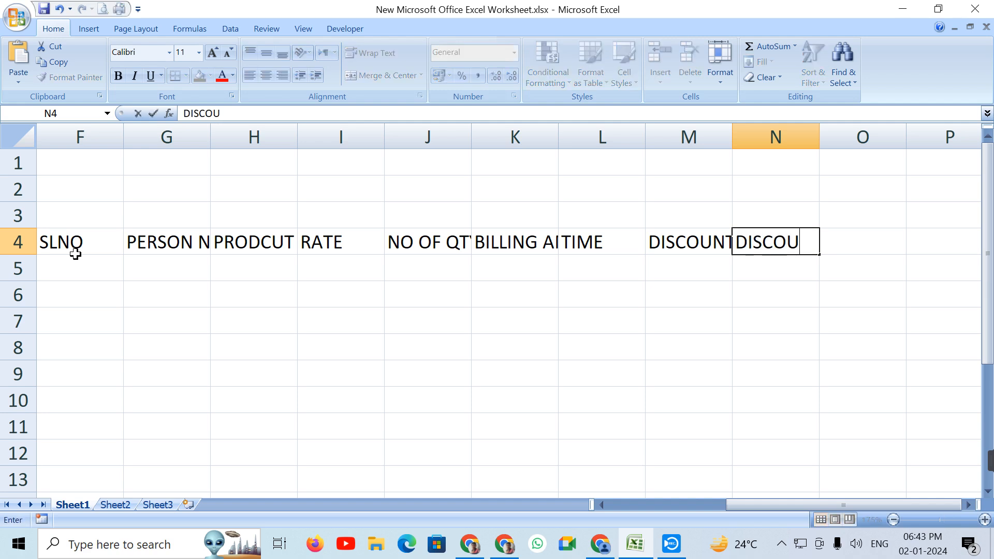
{"action": "type", "text": "NT AMOUNT"}
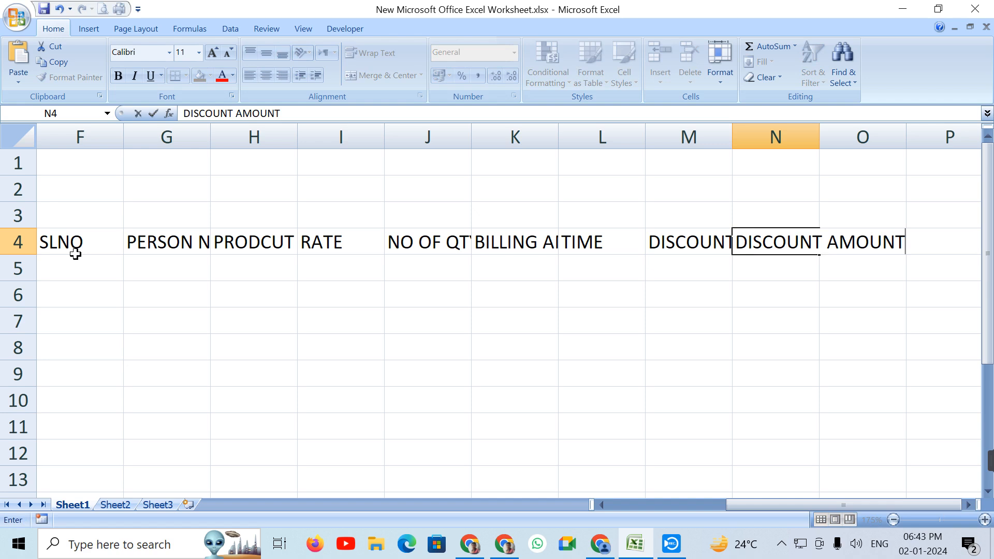
{"action": "key", "text": "Tab"}
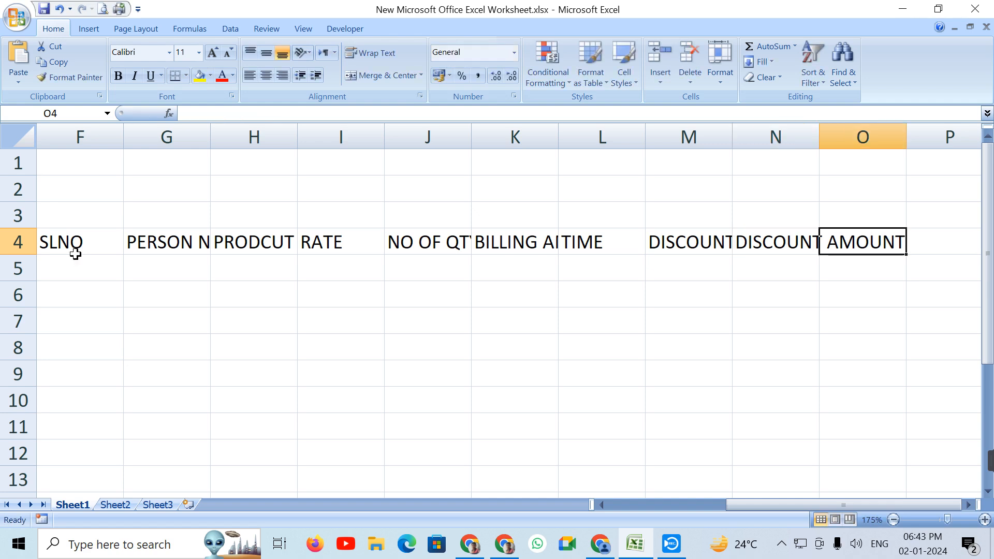
{"action": "type", "text": "TOTAL AMOUNT"}
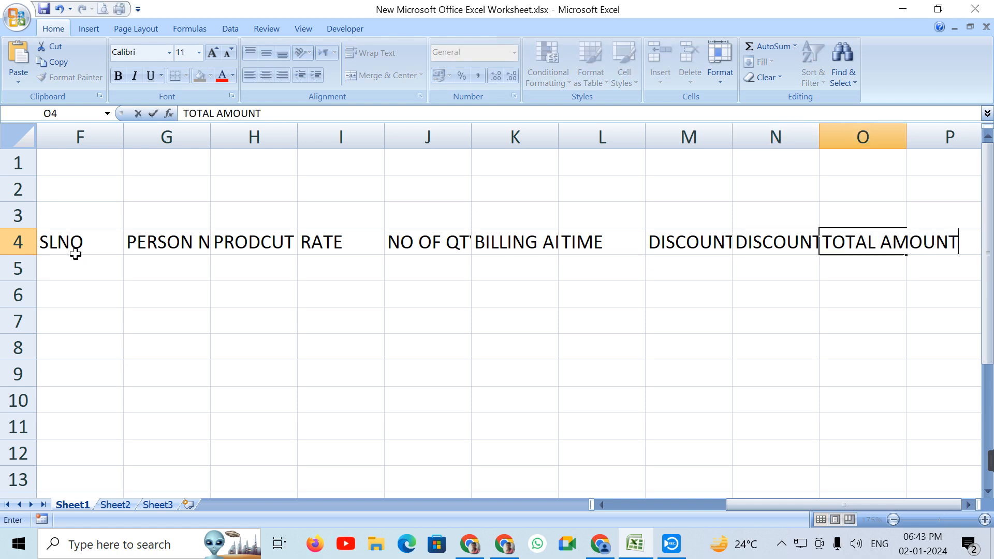
{"action": "key", "text": "Tab"}
{"action": "type", "text": "EMI"}
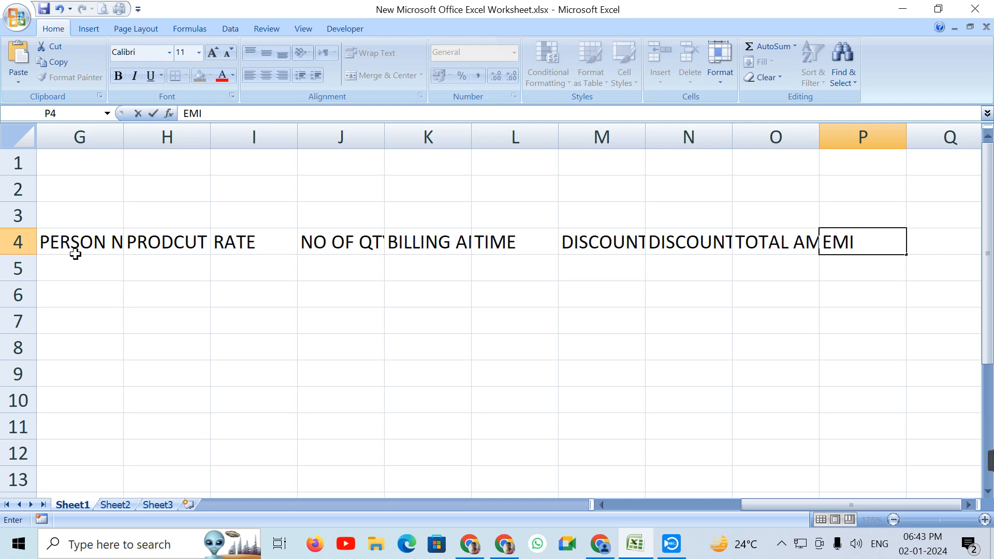
{"action": "key", "text": "Return"}
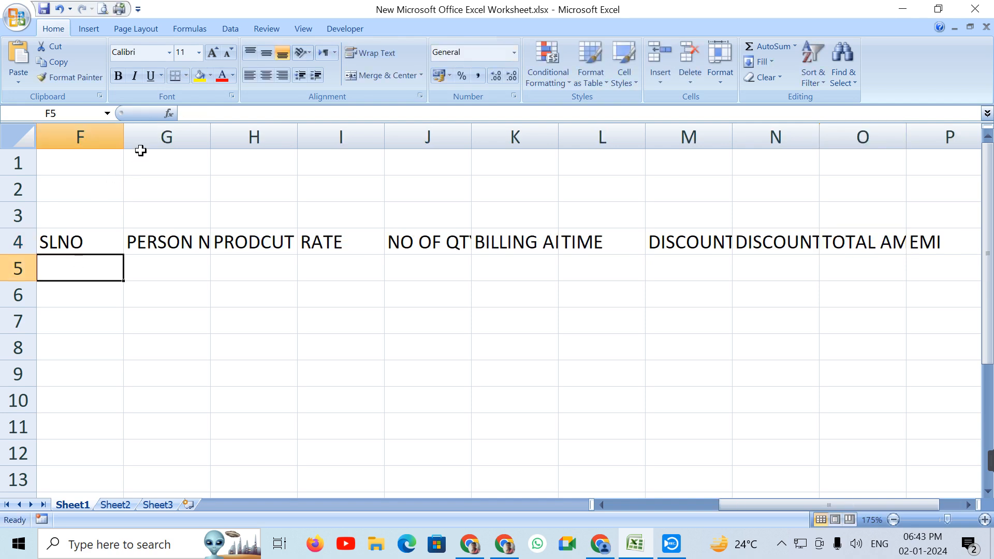
Step: Auto-fit the widths of columns G to P to their header text
{"action": "left_click_drag", "start_coordinate": [137, 132], "coordinate": [727, 137]}
{"action": "double_click", "coordinate": [732, 136]}
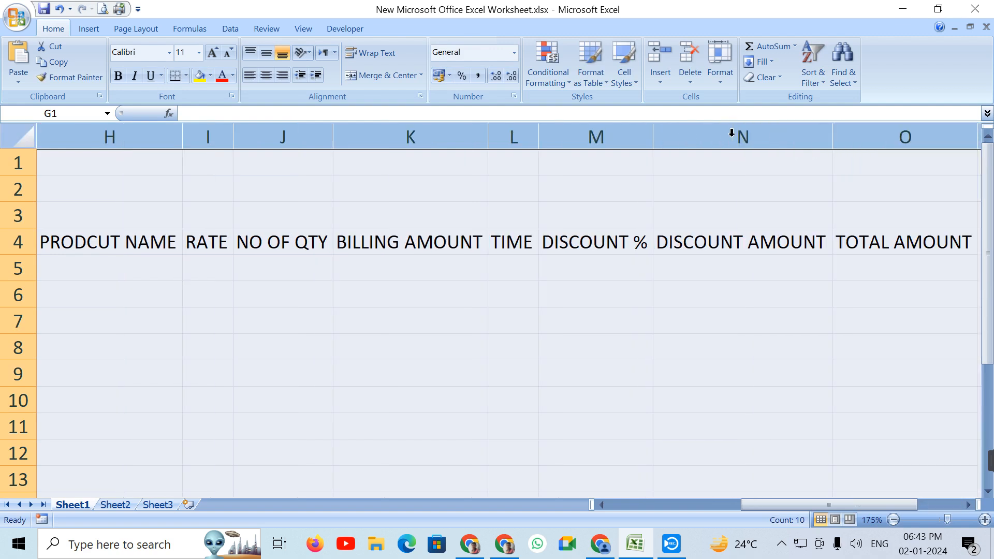
{"action": "left_click", "coordinate": [305, 292]}
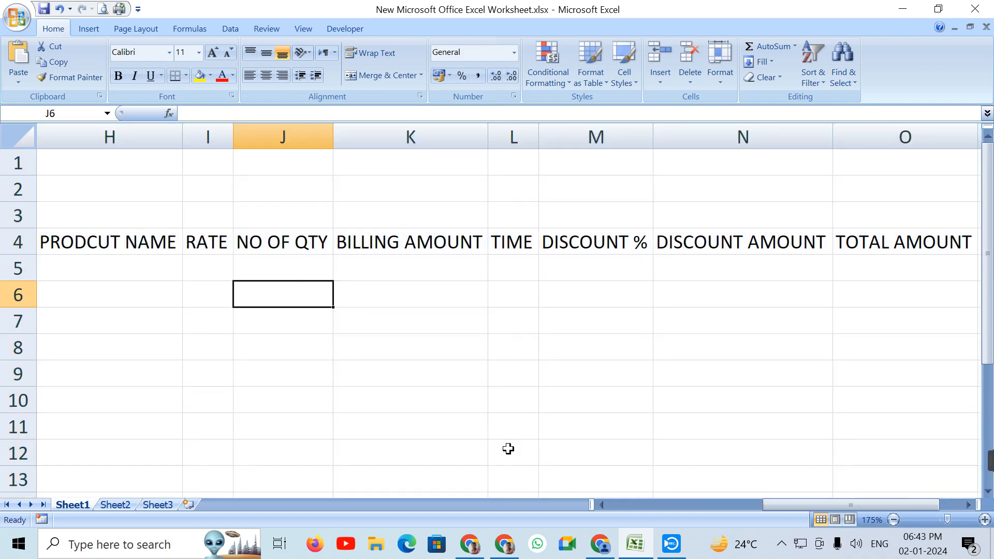
Step: Centre the contents of columns G to P both vertically and horizontally
{"action": "scroll", "coordinate": [577, 315], "scroll_direction": "down", "scroll_amount": 2}
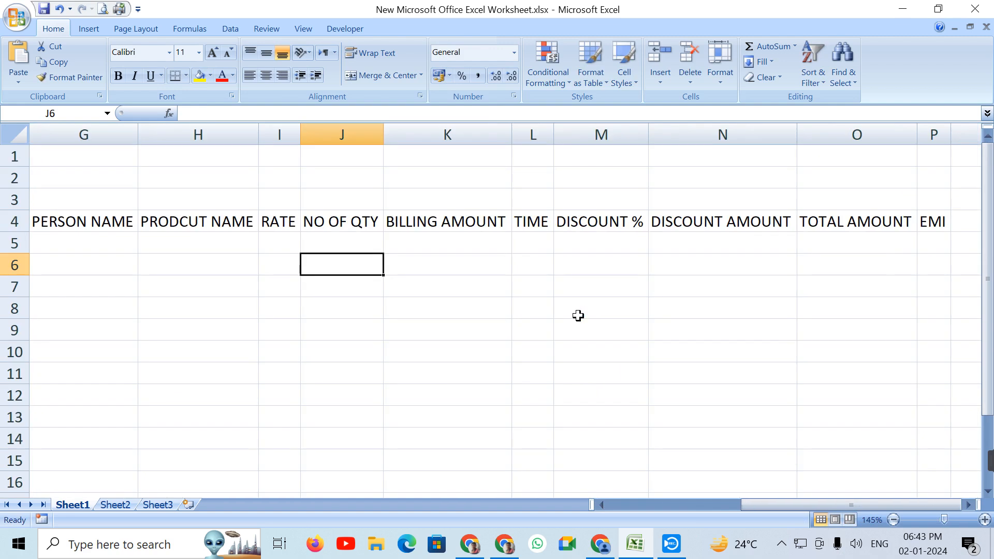
{"action": "scroll", "coordinate": [287, 293], "scroll_direction": "down", "scroll_amount": 1}
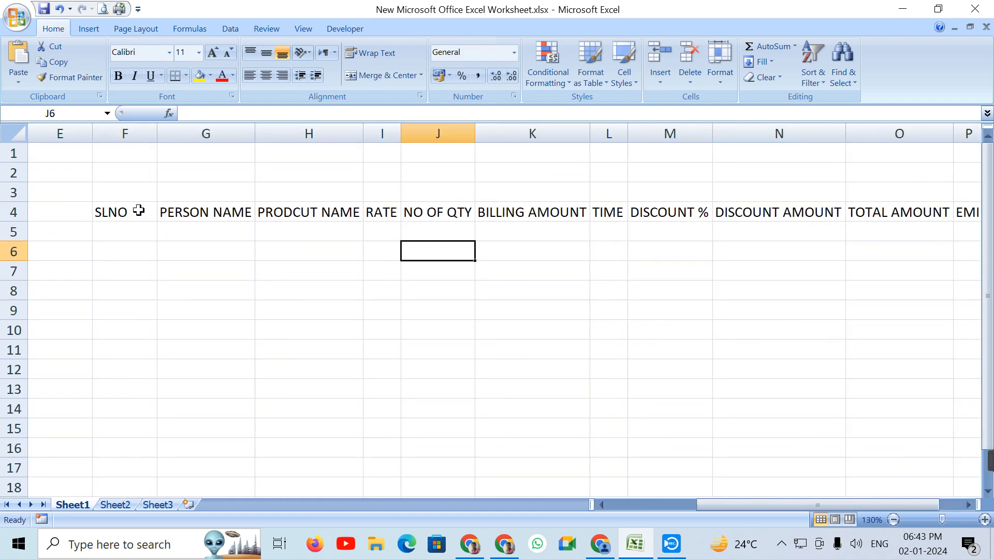
{"action": "left_click", "coordinate": [236, 213]}
{"action": "left_click_drag", "start_coordinate": [193, 130], "coordinate": [522, 213]}
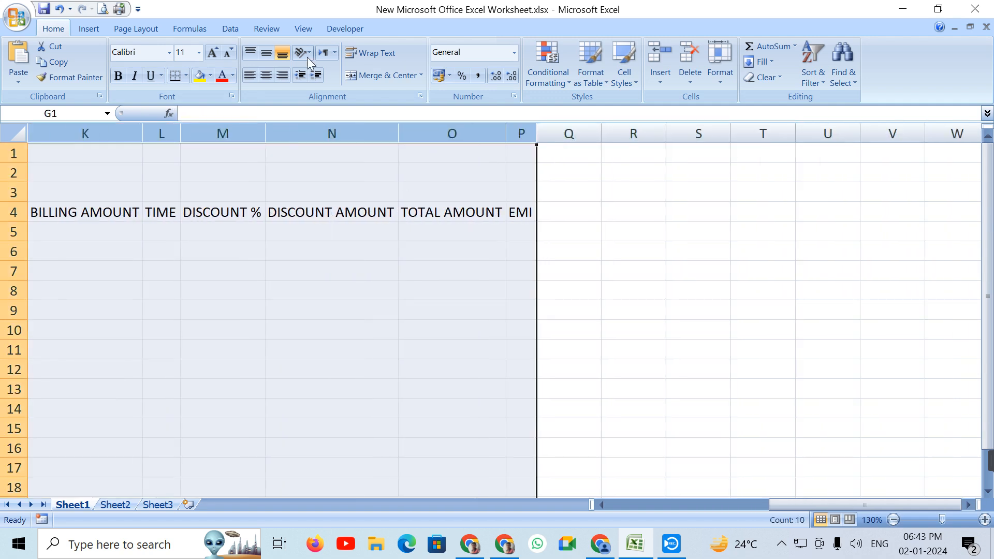
{"action": "left_click", "coordinate": [262, 54]}
{"action": "left_click", "coordinate": [265, 78]}
Step: Turn on text wrapping for columns G to P and set them all to one equal width, slightly narrower than the PERSON NAME column
{"action": "left_click", "coordinate": [372, 51]}
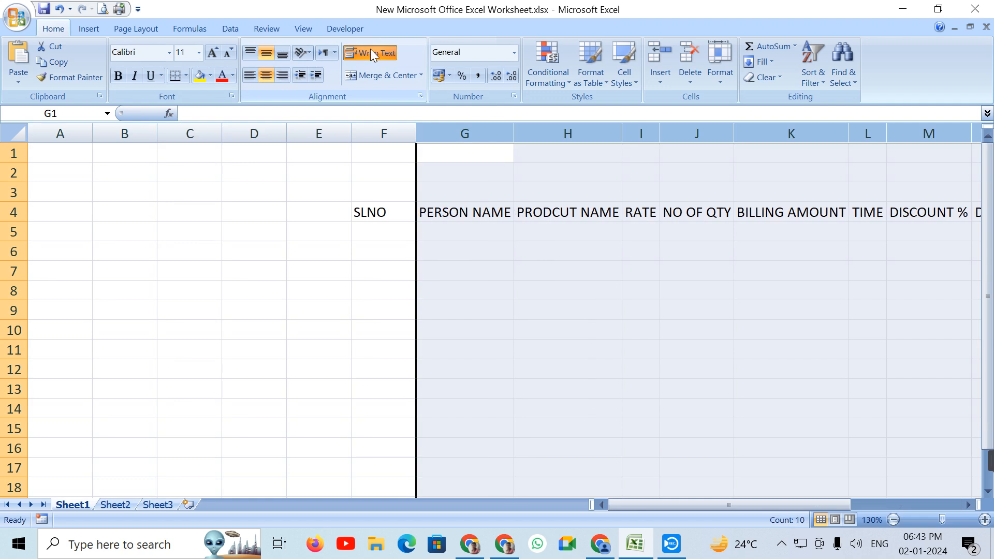
{"action": "left_click", "coordinate": [371, 50]}
{"action": "left_click", "coordinate": [365, 53]}
{"action": "left_click_drag", "start_coordinate": [515, 123], "coordinate": [503, 124]}
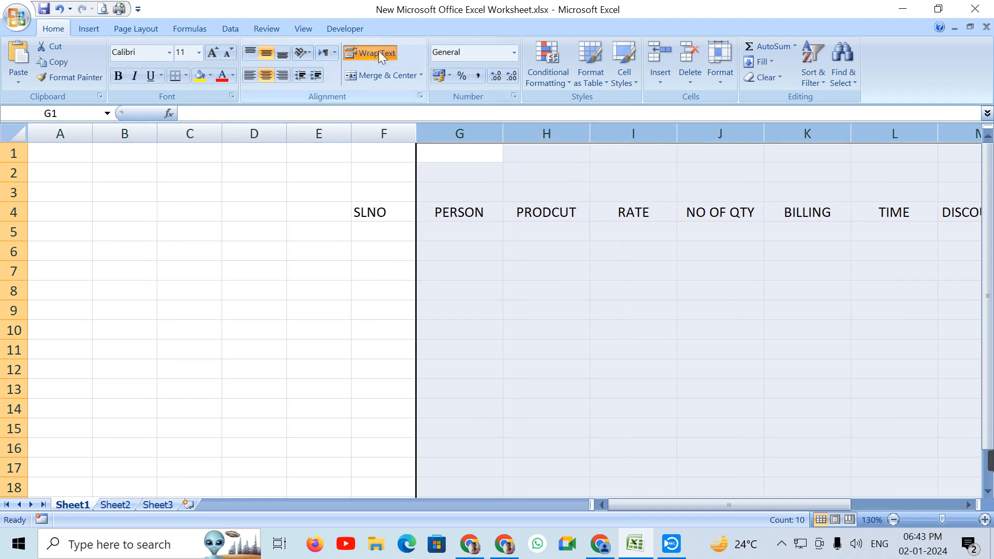
Step: Increase the height of row 4 so that the wrapped headers fit on two lines
{"action": "left_click", "coordinate": [20, 210]}
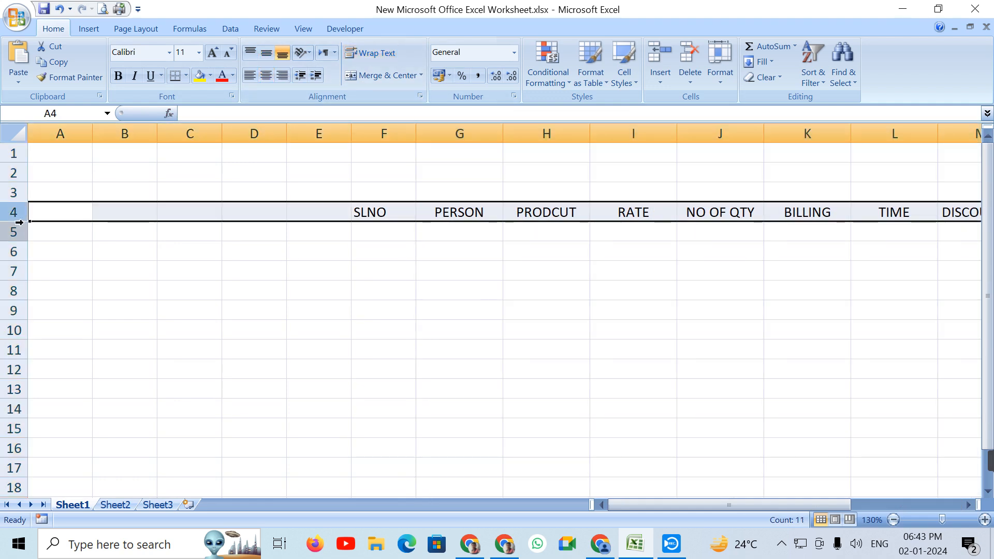
{"action": "left_click_drag", "start_coordinate": [20, 222], "coordinate": [36, 241]}
{"action": "left_click_drag", "start_coordinate": [399, 224], "coordinate": [861, 218]}
{"action": "key", "text": "ctrl+c"}
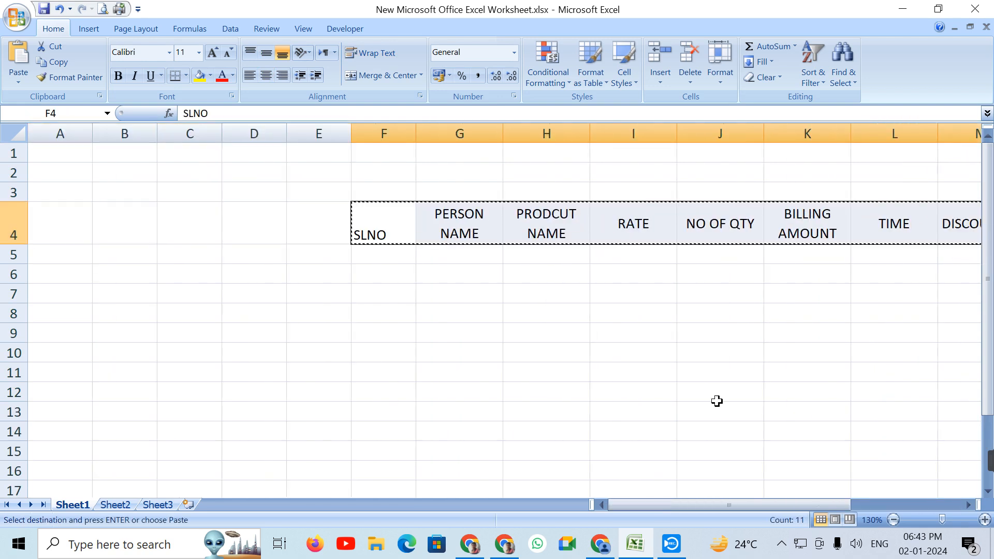
{"action": "left_click", "coordinate": [669, 294]}
Step: Centre the contents of row 4 both vertically and horizontally
{"action": "scroll", "coordinate": [604, 299], "scroll_direction": "down", "scroll_amount": 2}
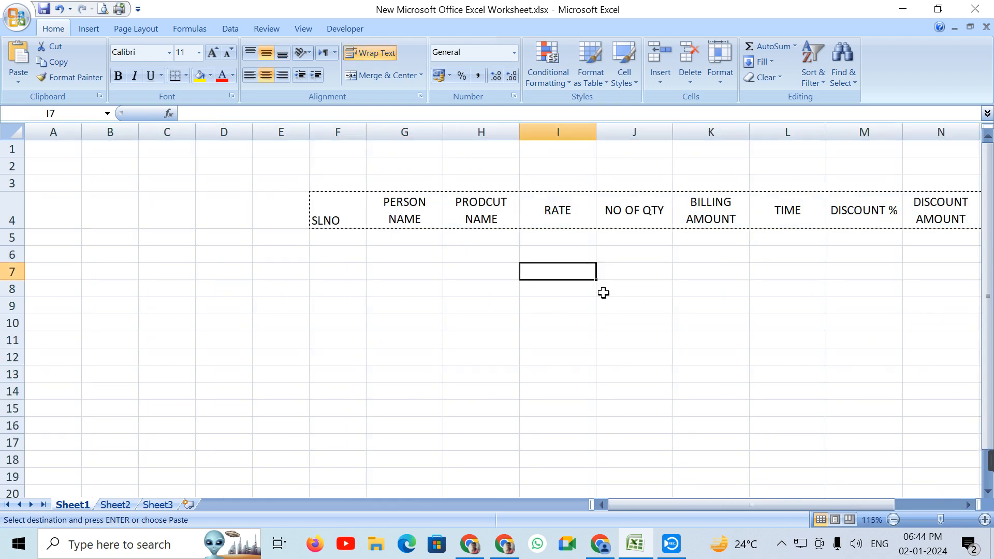
{"action": "left_click", "coordinate": [10, 199]}
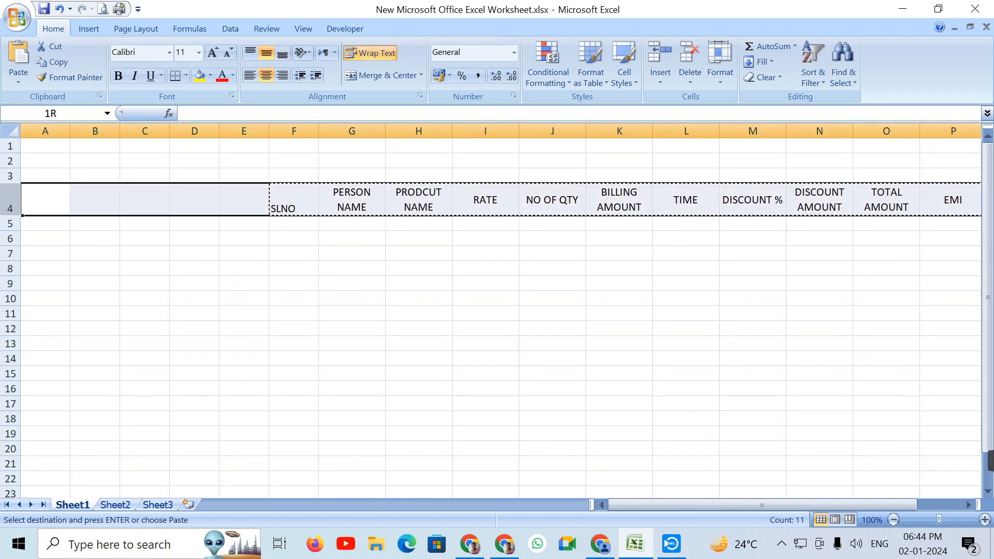
{"action": "left_click", "coordinate": [267, 54]}
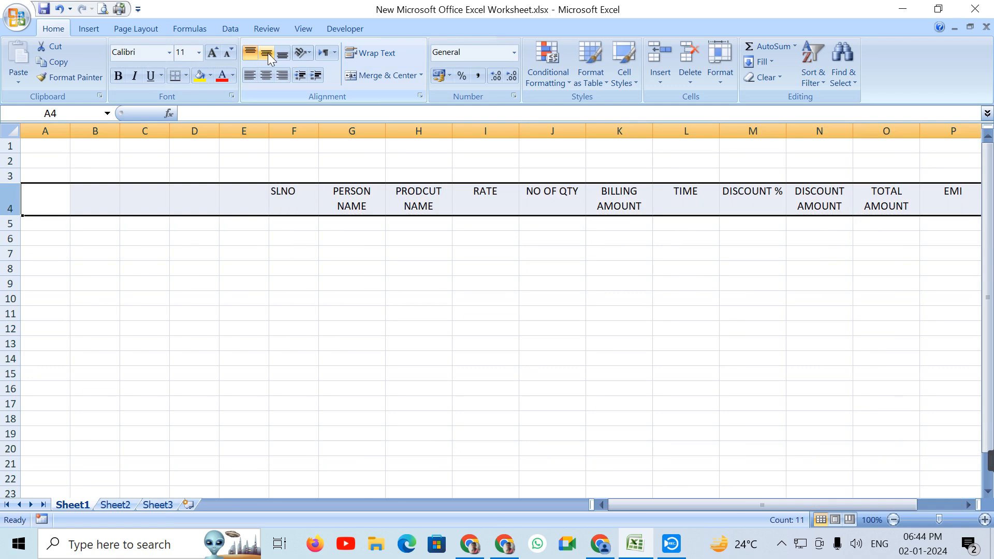
{"action": "left_click", "coordinate": [266, 76]}
Step: Start the first record in row 5 with serial number 1 in F5 and the person's name in G5
{"action": "left_click", "coordinate": [278, 227]}
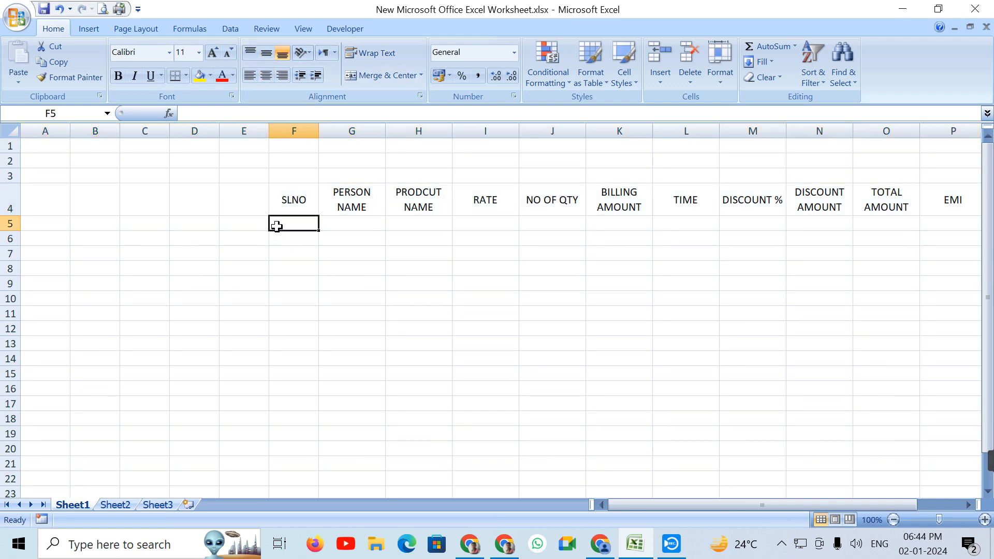
{"action": "type", "text": "1"}
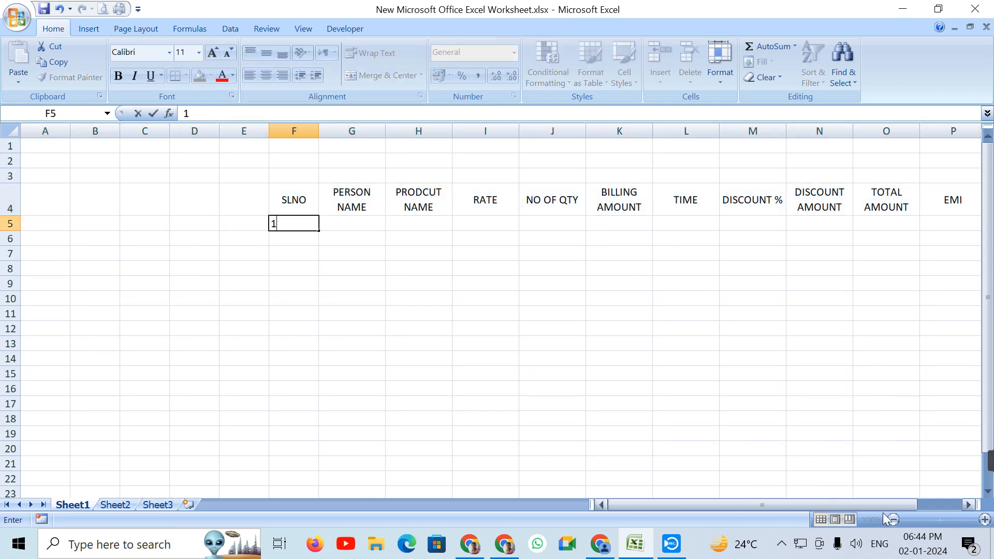
{"action": "left_click", "coordinate": [973, 507]}
{"action": "left_click", "coordinate": [973, 506]}
{"action": "left_click", "coordinate": [973, 507]}
{"action": "left_click", "coordinate": [973, 506]}
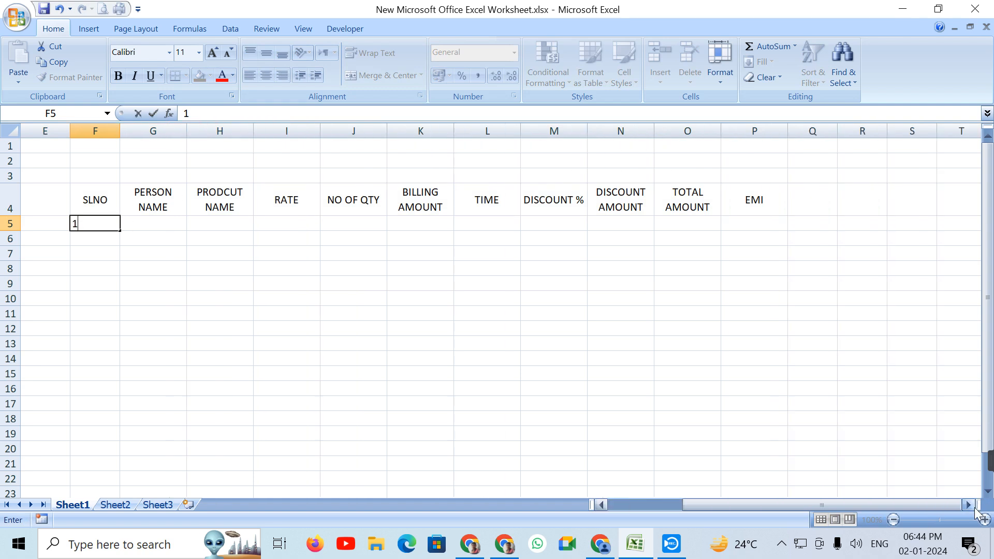
{"action": "left_click", "coordinate": [973, 507]}
{"action": "left_click", "coordinate": [98, 224]}
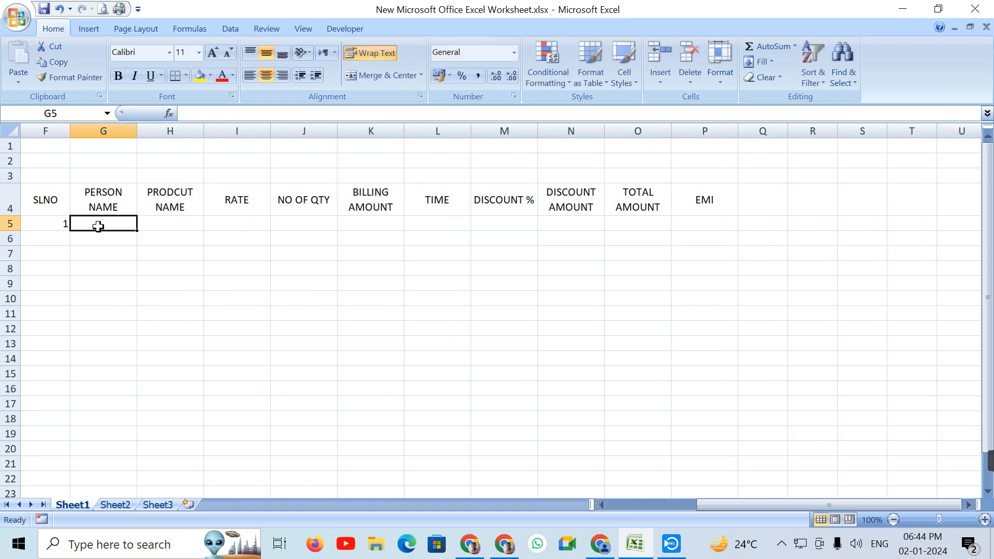
{"action": "type", "text": "MAHESH"}
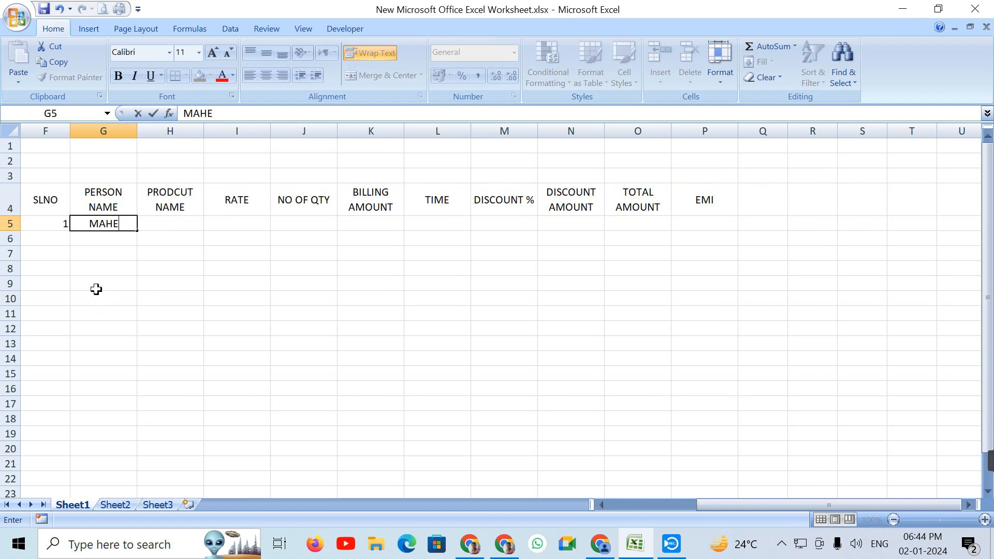
Step: Centre the contents of the SLNO column F horizontally
{"action": "left_click", "coordinate": [47, 130]}
{"action": "left_click", "coordinate": [266, 75]}
Step: Enter COMPUTER as the product in H5, a rate of 15000 in I5 and a quantity of 10 in J5
{"action": "left_click", "coordinate": [177, 224]}
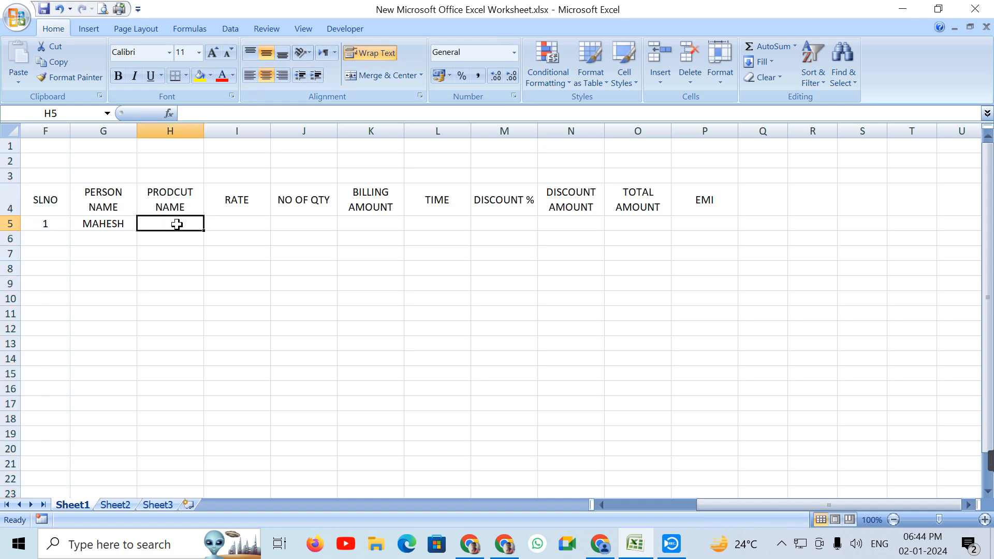
{"action": "type", "text": "COMPUTER"}
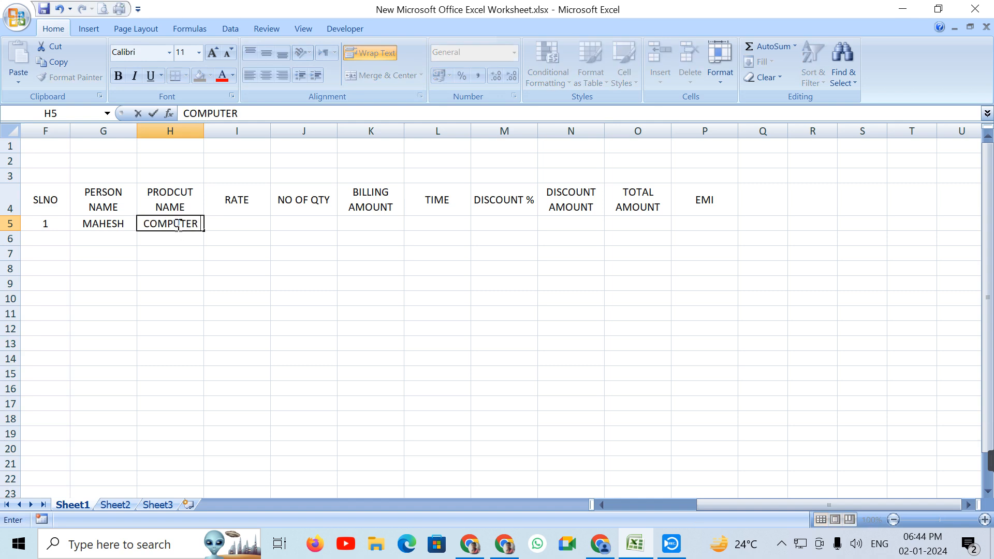
{"action": "key", "text": "Tab"}
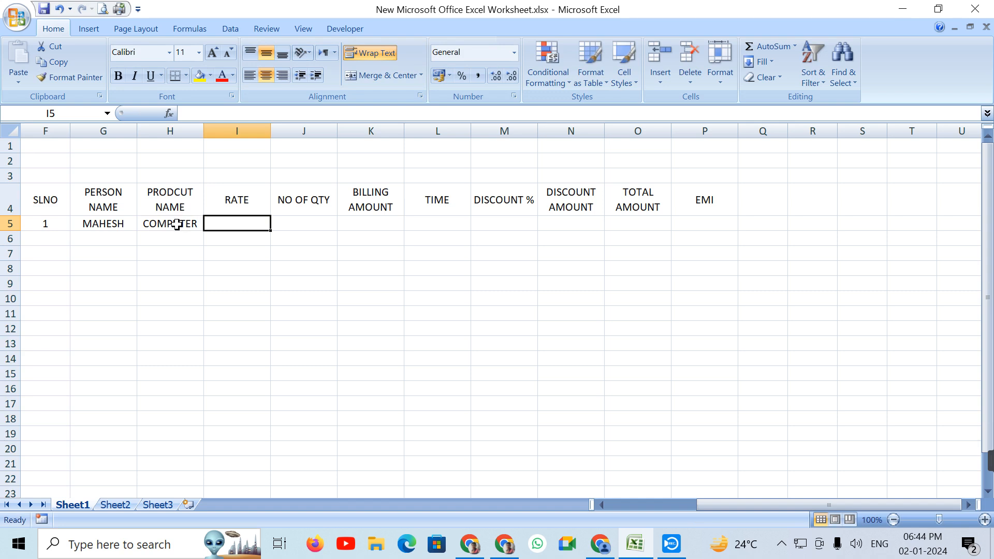
{"action": "type", "text": "154"}
{"action": "key", "text": "BackSpace"}
{"action": "type", "text": "000"}
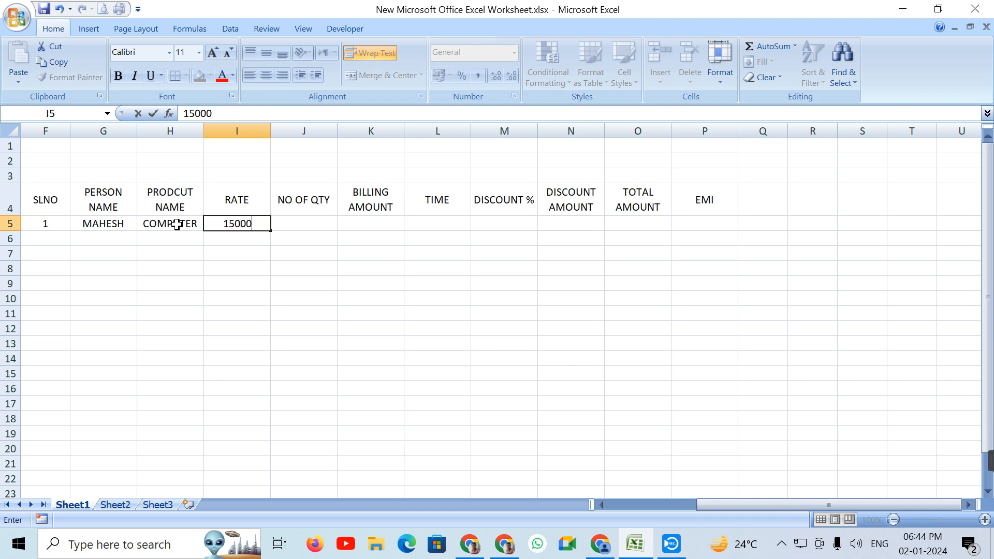
{"action": "key", "text": "Tab"}
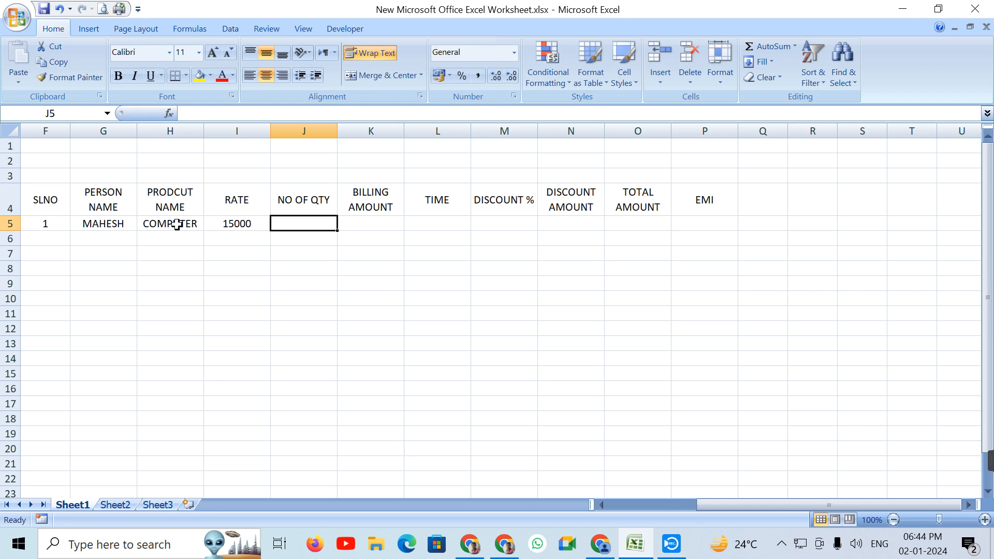
{"action": "type", "text": "10"}
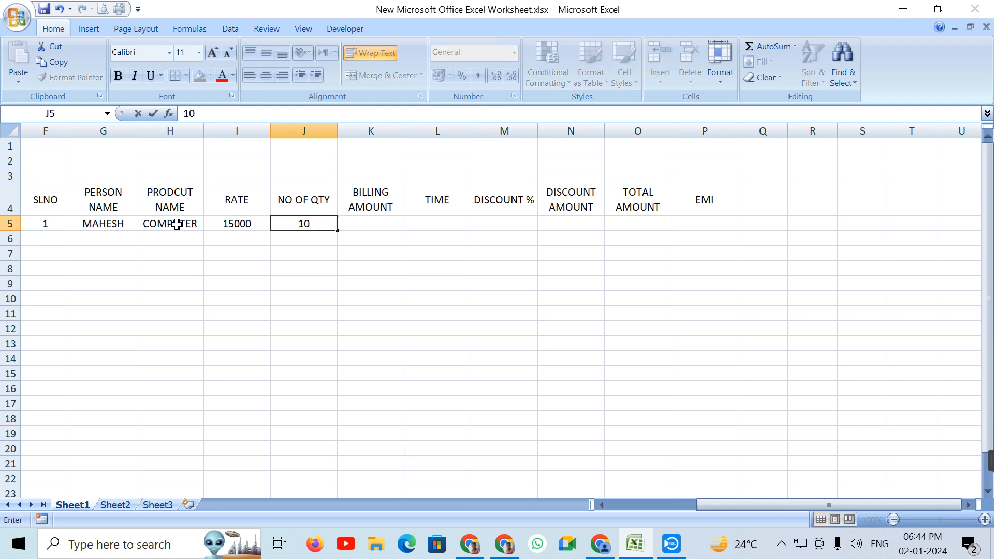
{"action": "key", "text": "Tab"}
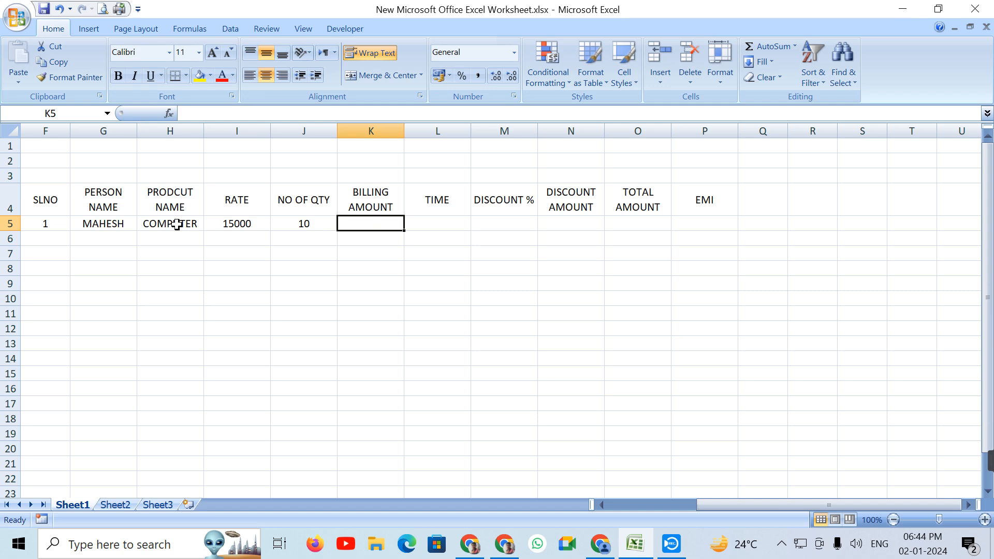
Step: Calculate the billing amount in K5 as rate times quantity with the formula =I5*J5
{"action": "type", "text": "="}
{"action": "left_click", "coordinate": [227, 225]}
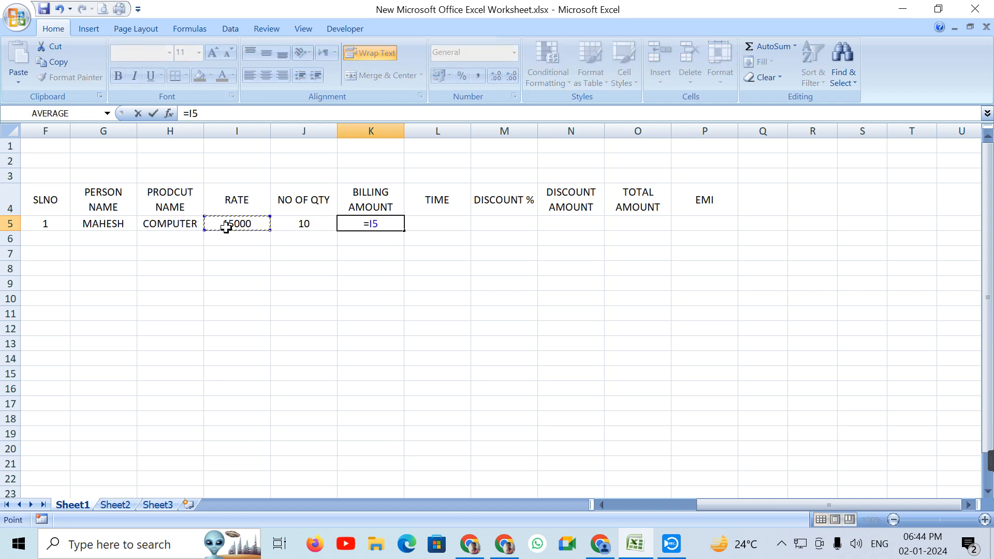
{"action": "type", "text": "*"}
{"action": "left_click", "coordinate": [324, 223]}
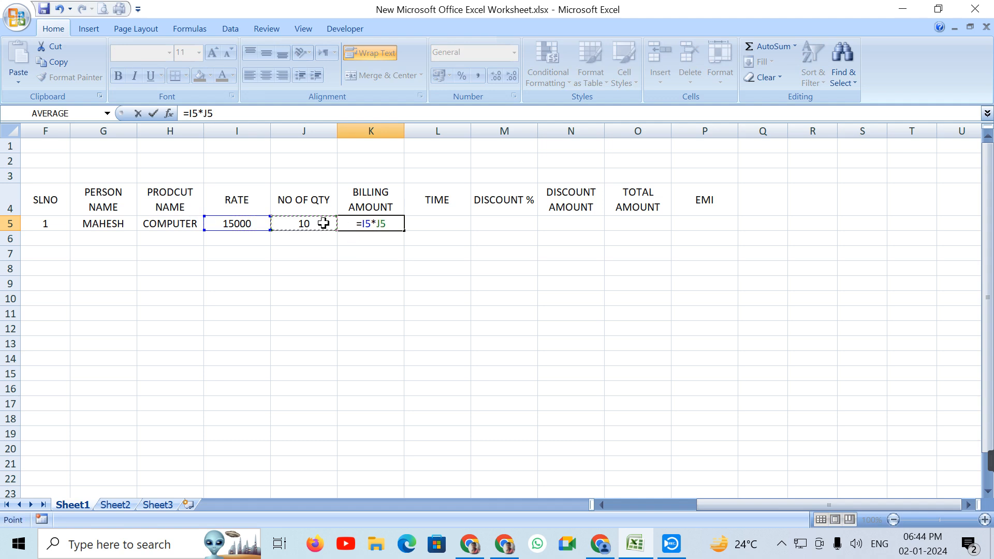
{"action": "key", "text": "Tab"}
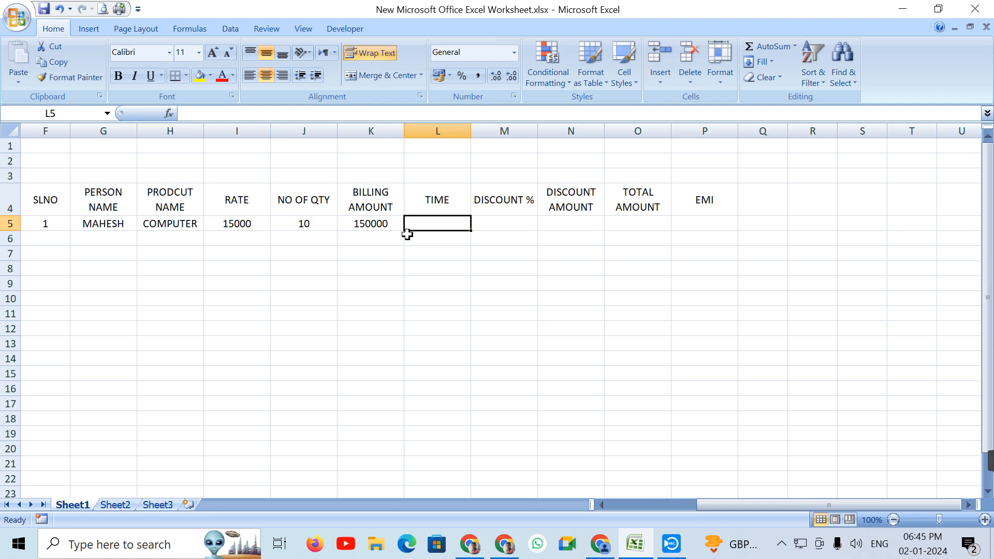
Step: Enter a time of 3 in L5 and a discount of 6% in M5
{"action": "type", "text": "3"}
{"action": "key", "text": "Tab"}
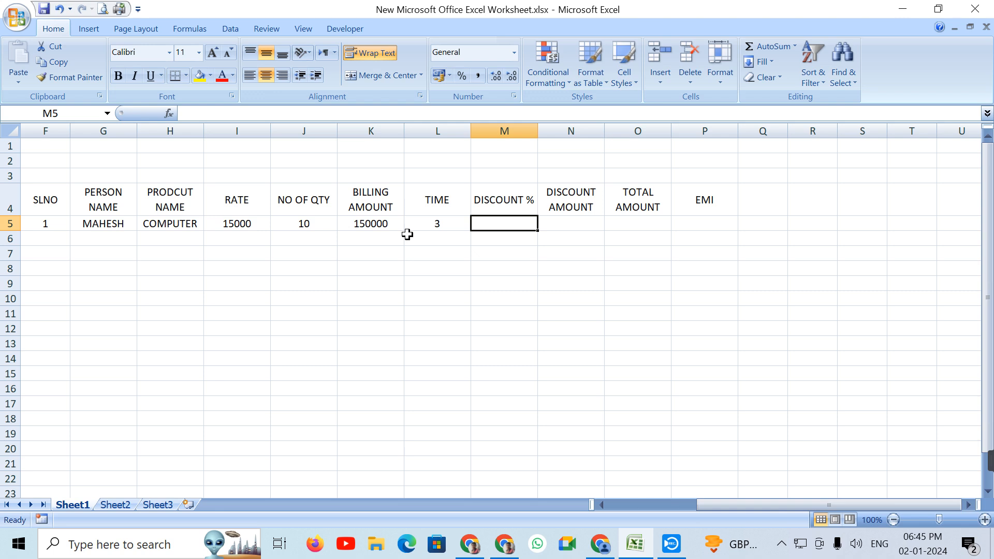
{"action": "type", "text": "6%"}
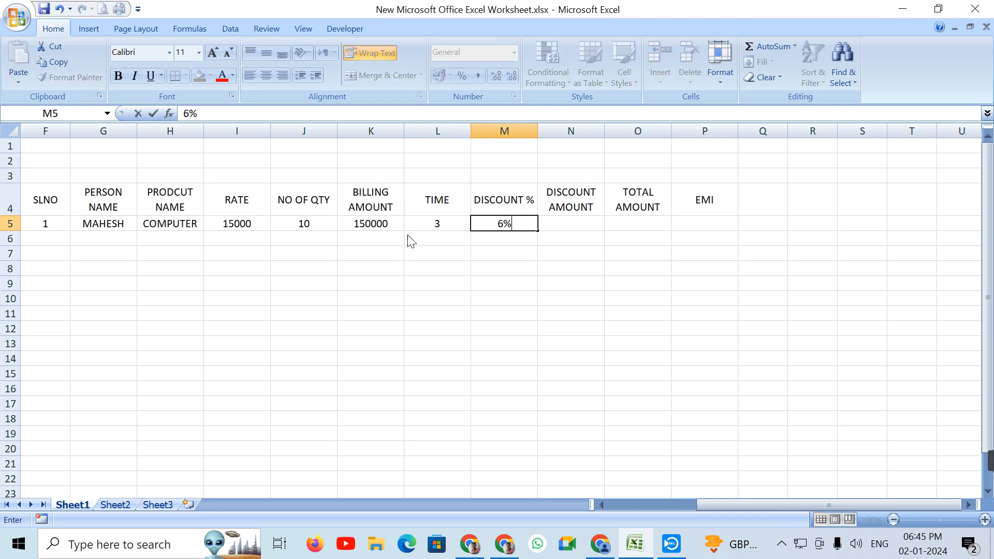
{"action": "key", "text": "Tab"}
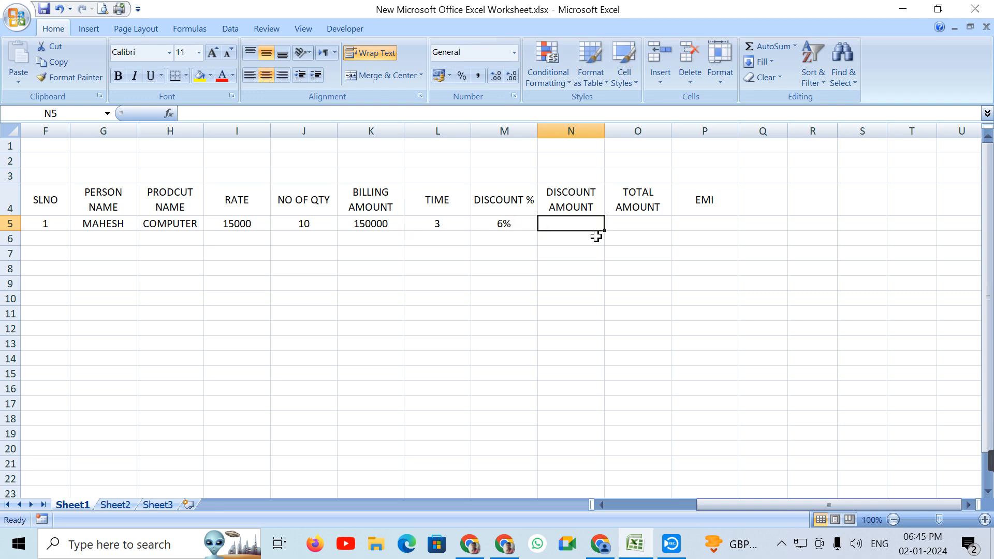
Step: Calculate the discount amount in N5 from the billing amount and discount percentage with the formula =K5*M5
{"action": "left_click", "coordinate": [520, 224]}
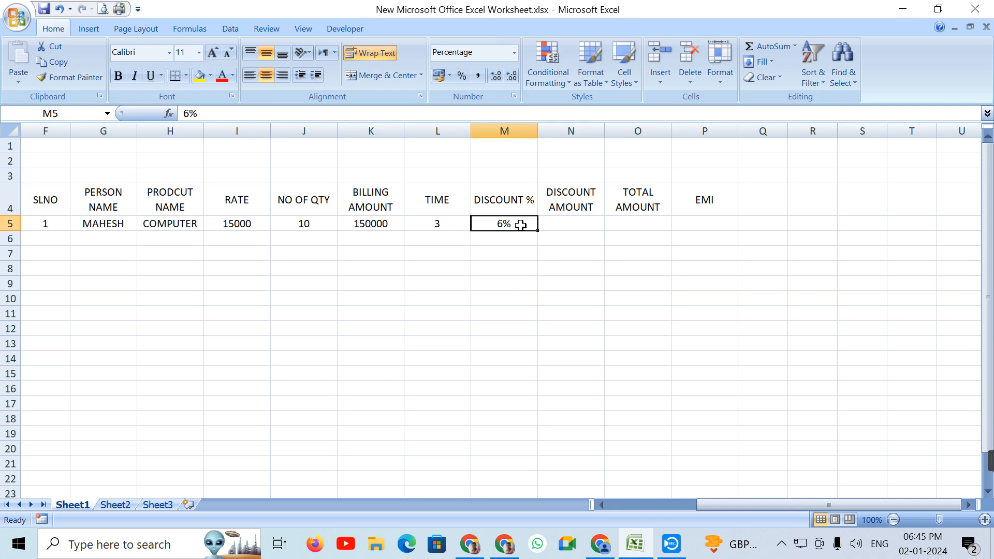
{"action": "left_click", "coordinate": [590, 219]}
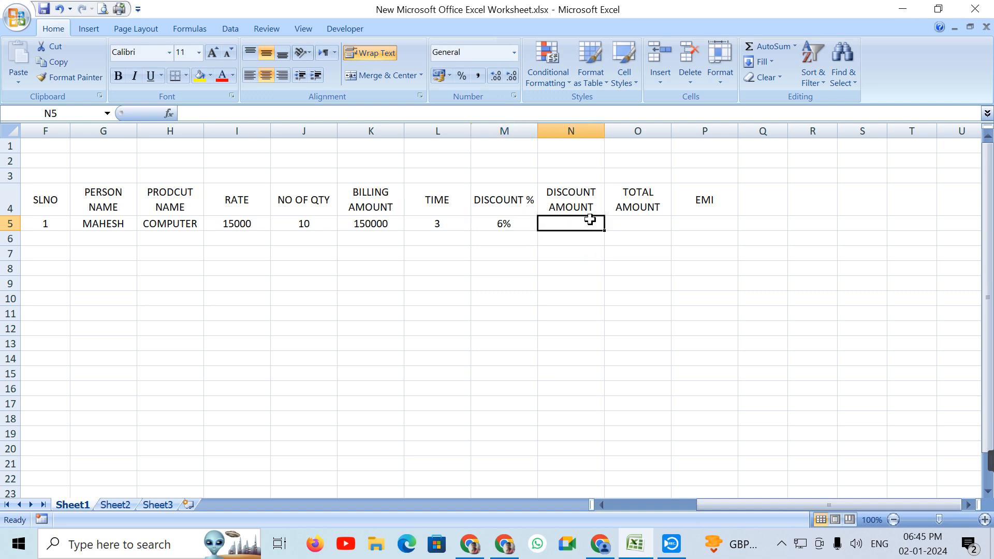
{"action": "type", "text": "="}
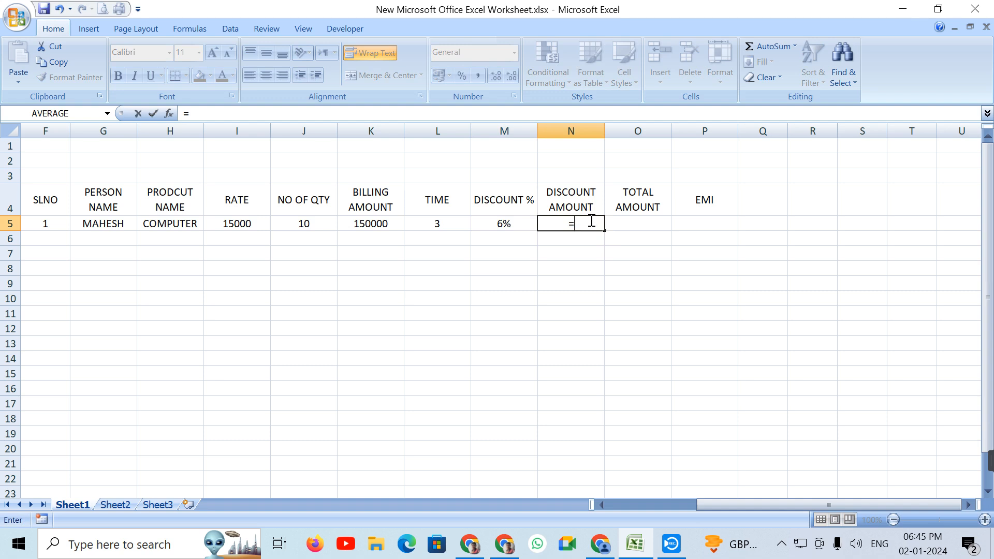
{"action": "left_click", "coordinate": [366, 220]}
{"action": "type", "text": "*"}
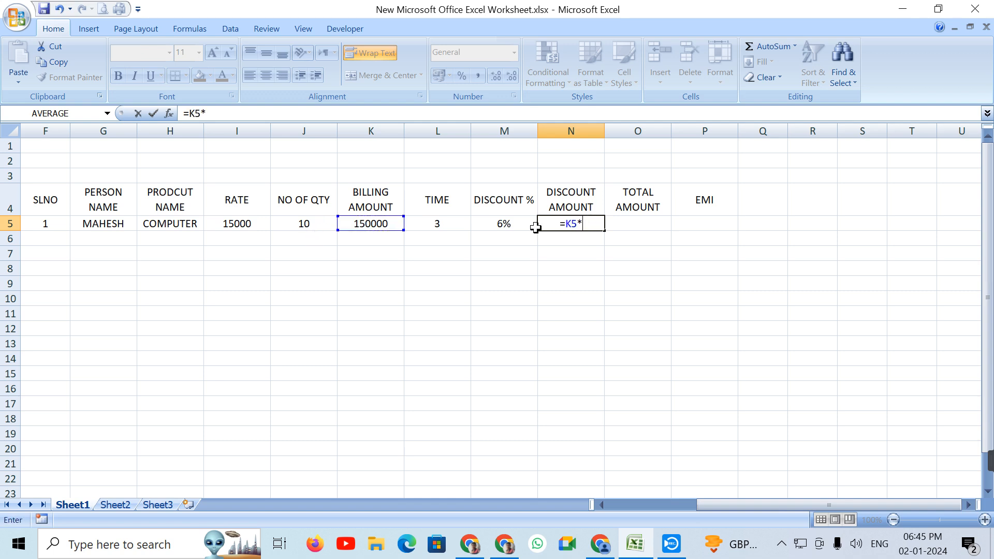
{"action": "left_click", "coordinate": [512, 221]}
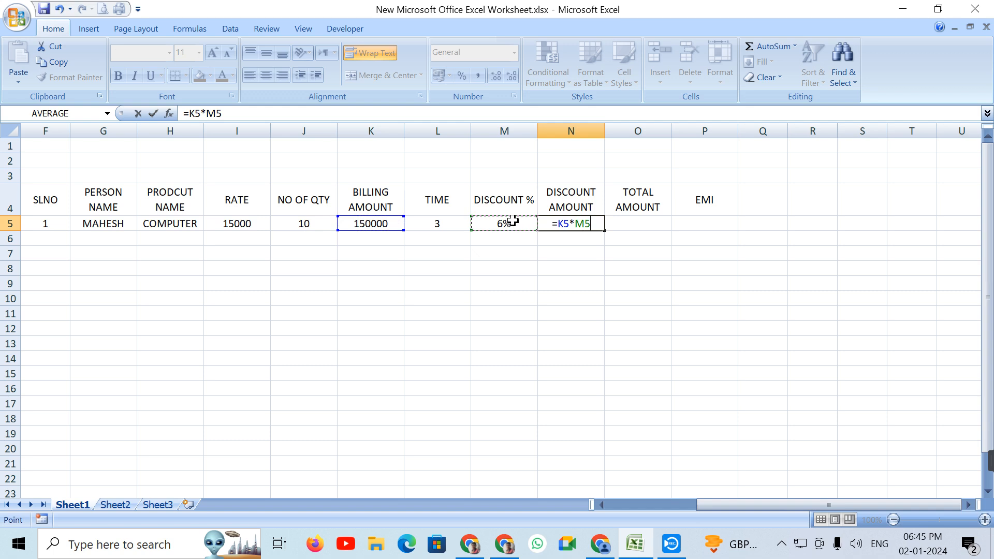
{"action": "key", "text": "Tab"}
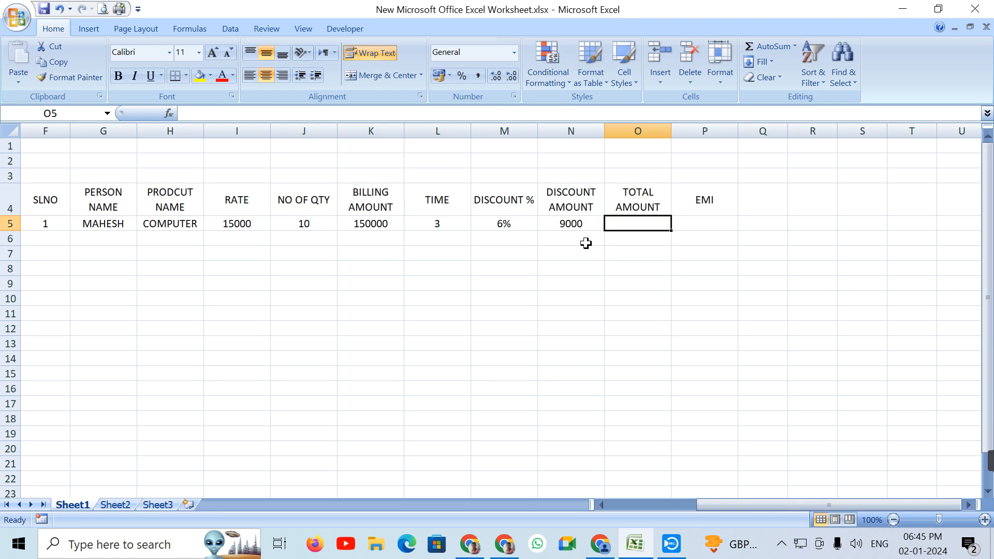
Step: Calculate the total amount in O5 as billing amount minus discount amount with the formula =K5-N5
{"action": "type", "text": "="}
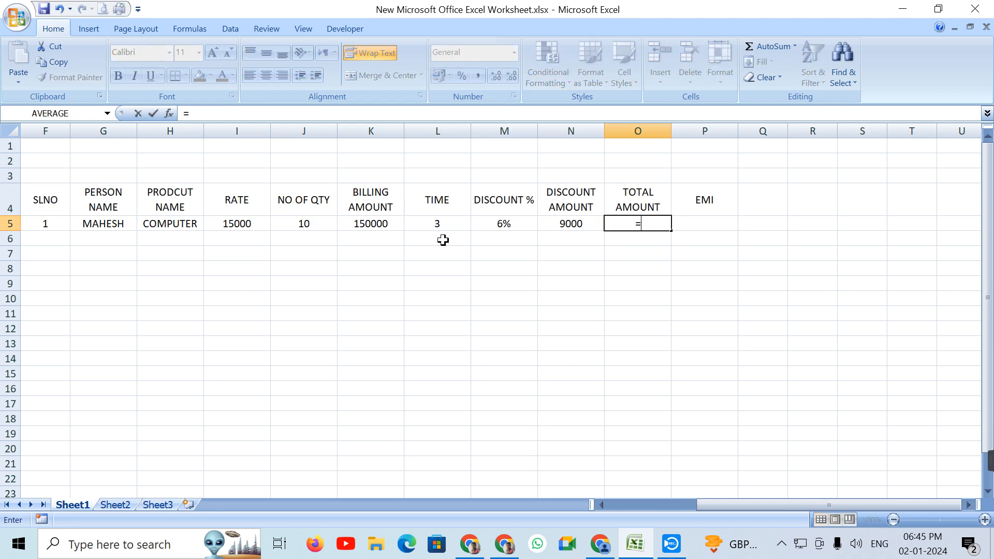
{"action": "left_click", "coordinate": [355, 223]}
{"action": "type", "text": "-"}
{"action": "left_click", "coordinate": [554, 222]}
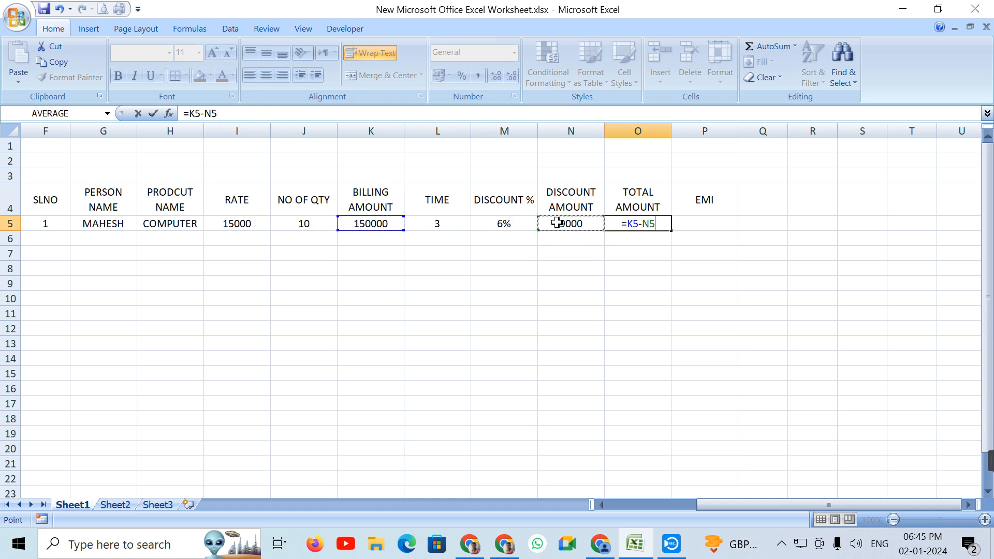
{"action": "key", "text": "Tab"}
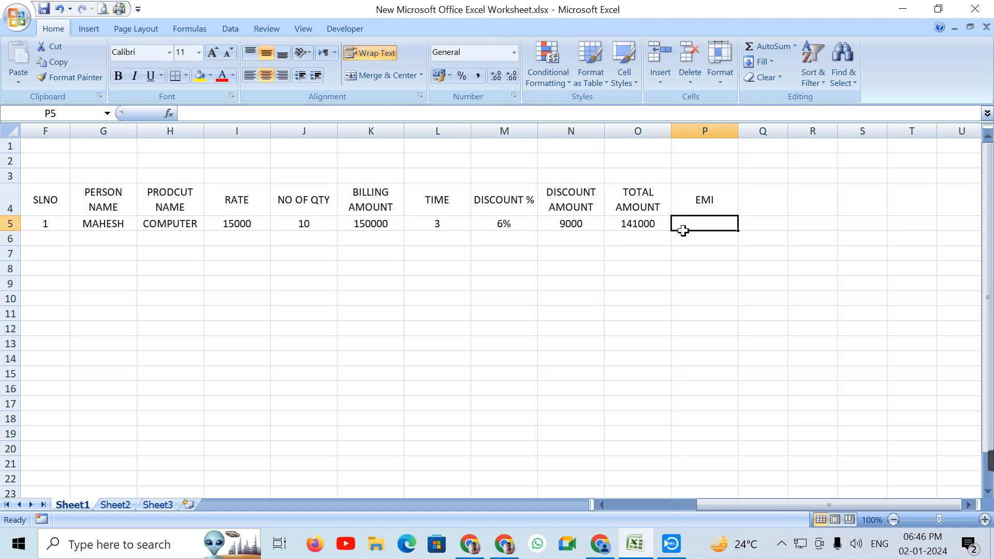
Step: Calculate the EMI in P5 by dividing the total amount by the time with the formula =O5/L5
{"action": "type", "text": "="}
{"action": "left_click", "coordinate": [647, 224]}
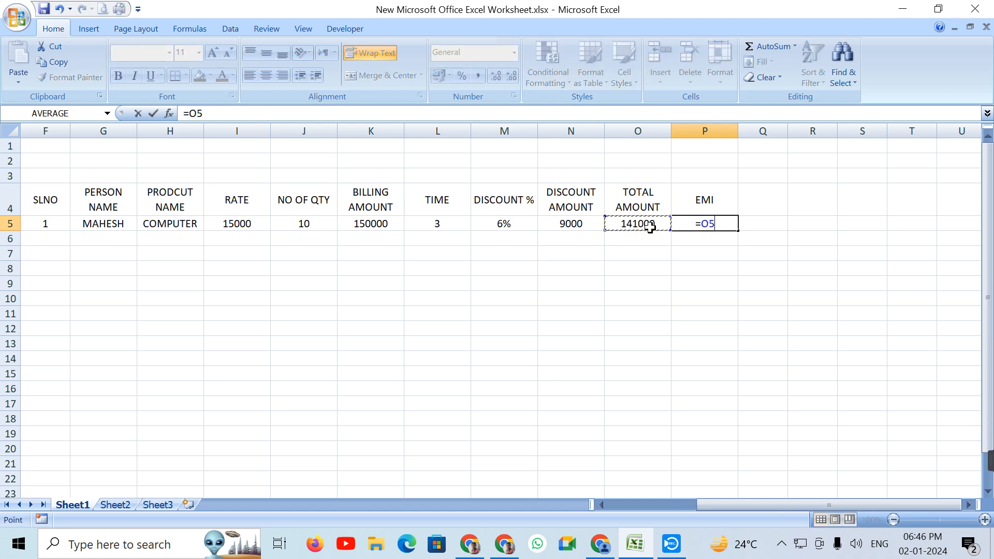
{"action": "type", "text": "/"}
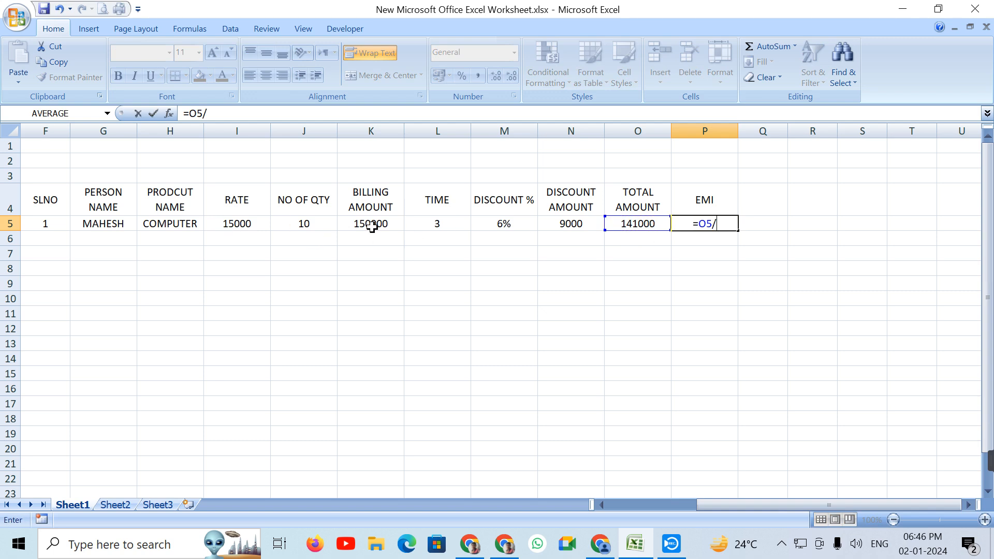
{"action": "left_click", "coordinate": [469, 230]}
{"action": "key", "text": "Tab"}
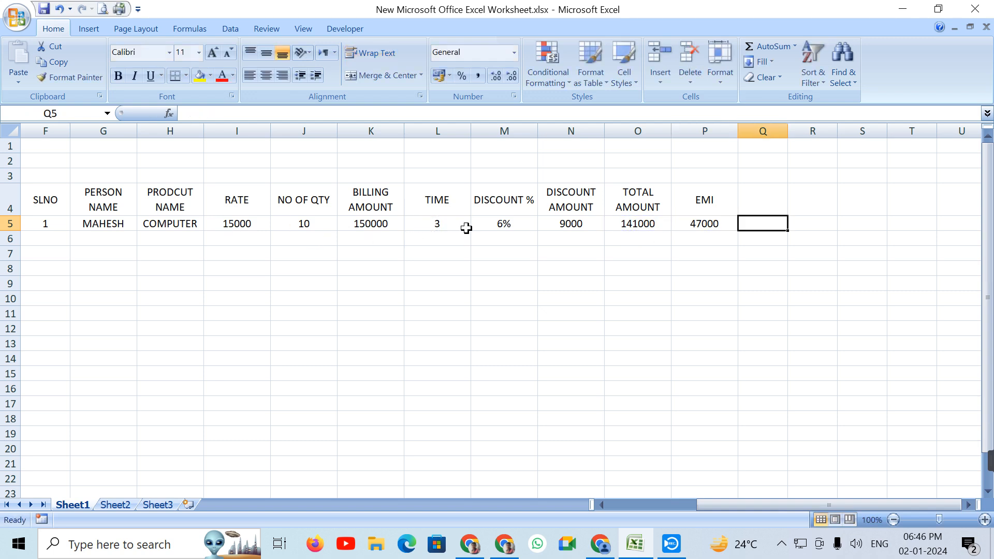
Step: Start the second record in row 6 with serial number 2, the person's name and the product LATOPS
{"action": "left_click", "coordinate": [714, 223]}
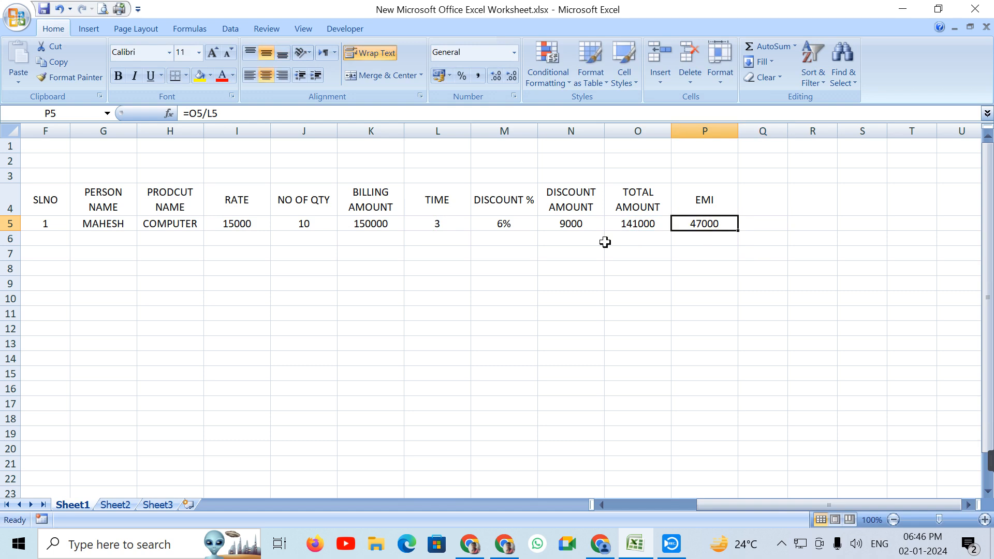
{"action": "left_click", "coordinate": [45, 241]}
{"action": "type", "text": "2"}
{"action": "key", "text": "Tab"}
{"action": "type", "text": "SIDDALINGA"}
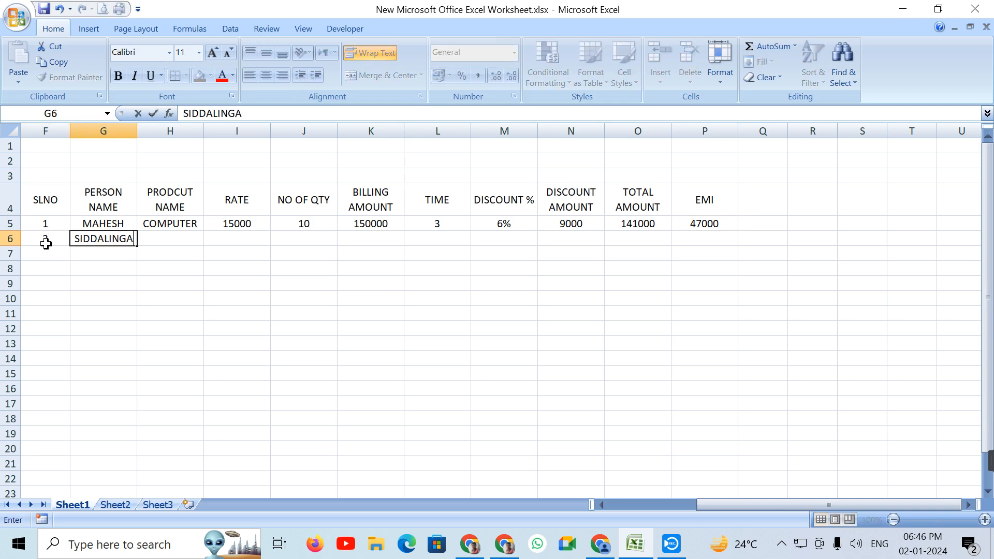
{"action": "key", "text": "Tab"}
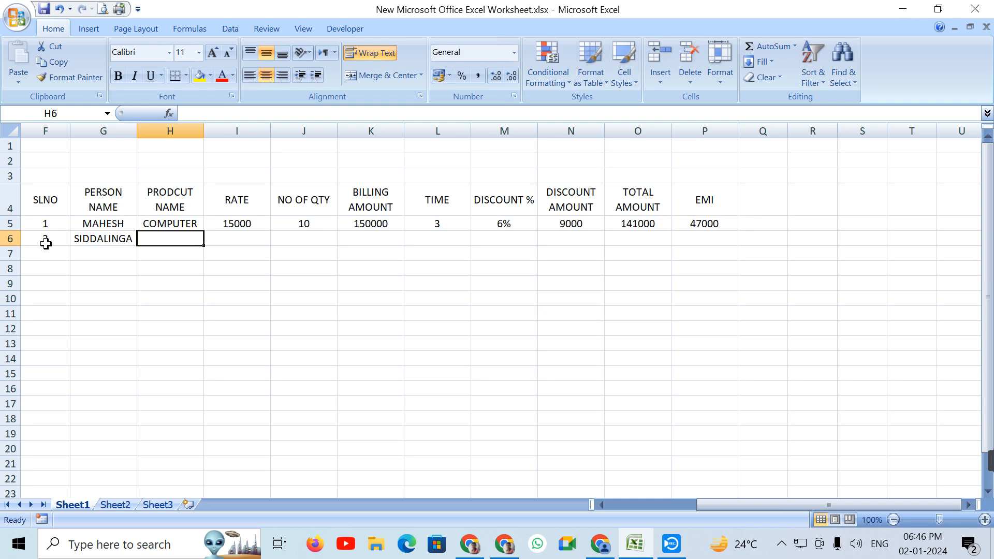
{"action": "type", "text": "LATOPA"}
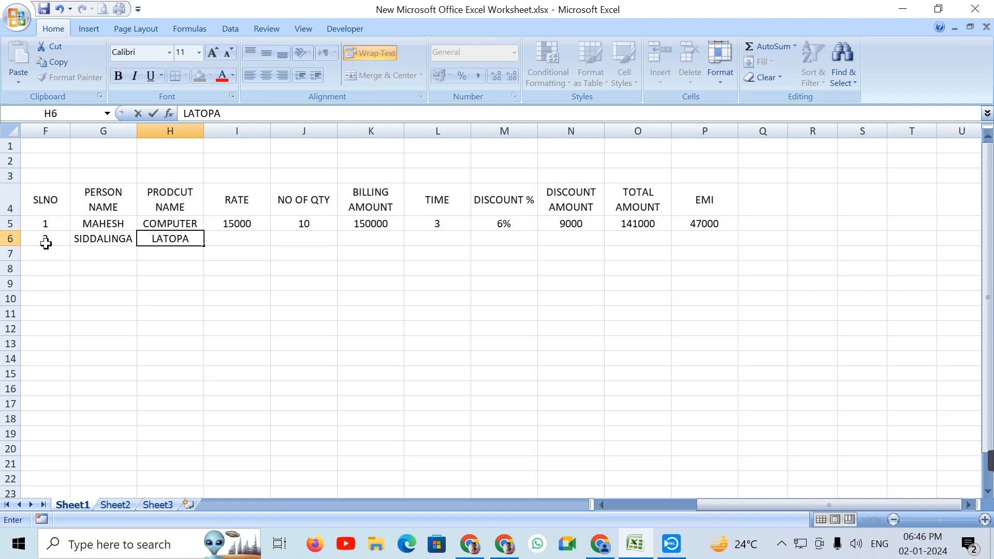
{"action": "key", "text": "BackSpace"}
{"action": "type", "text": "S"}
{"action": "key", "text": "Tab"}
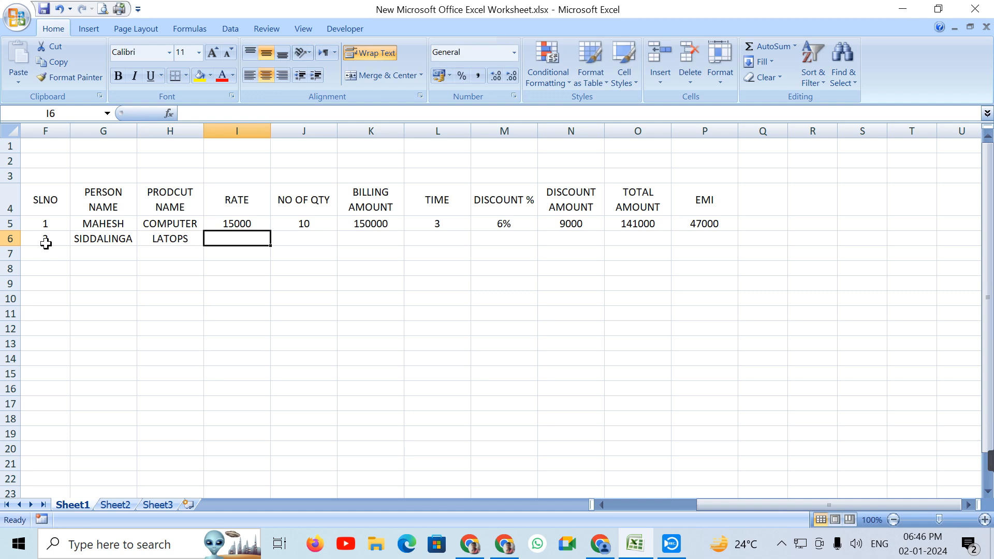
Step: Enter a rate of 45000 in I6 and a quantity of 6 in J6
{"action": "type", "text": "45000"}
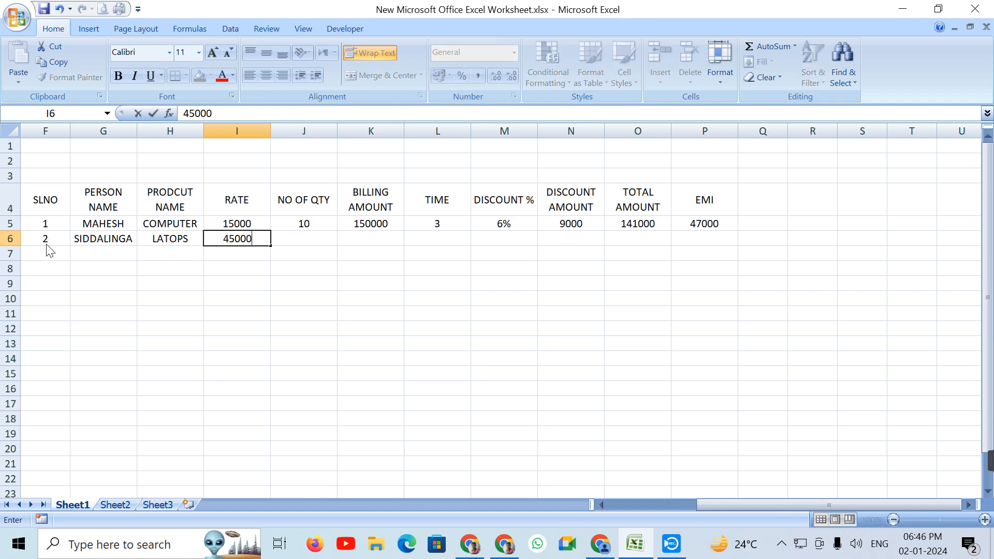
{"action": "key", "text": "Tab"}
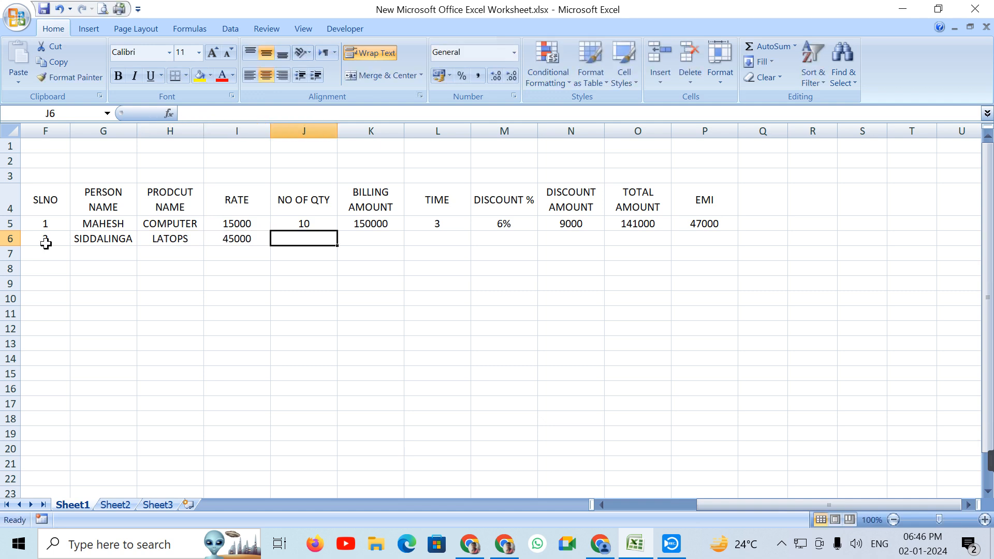
{"action": "type", "text": "6"}
{"action": "key", "text": "Tab"}
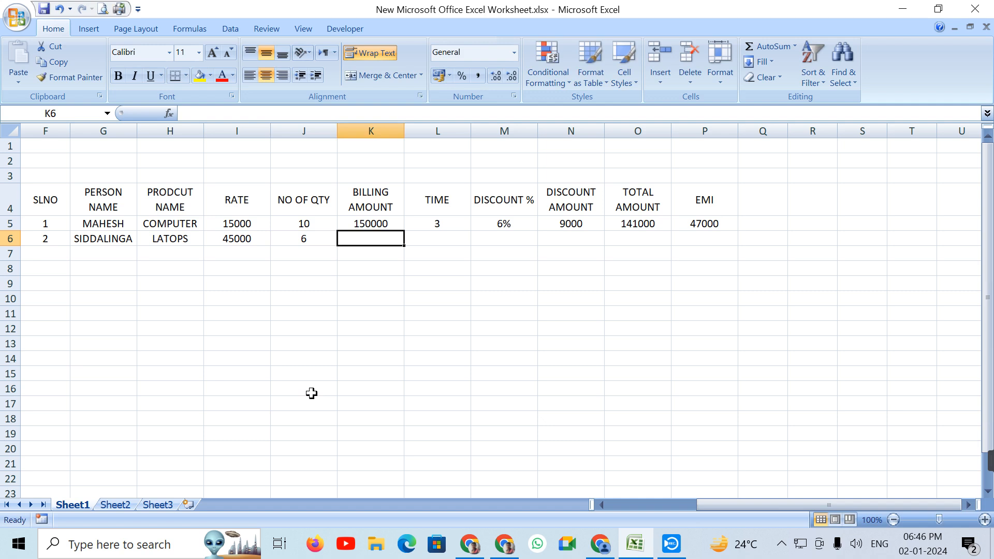
Step: Calculate the billing amount in K6 by multiplying rate and quantity with the formula =I6*J6
{"action": "type", "text": "="}
{"action": "left_click", "coordinate": [229, 239]}
{"action": "type", "text": "*"}
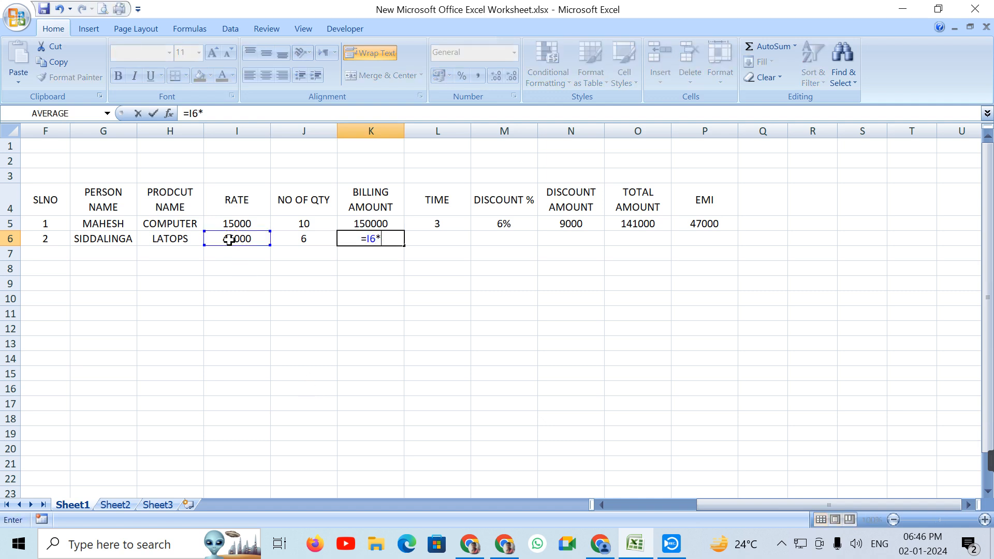
{"action": "left_click", "coordinate": [307, 236]}
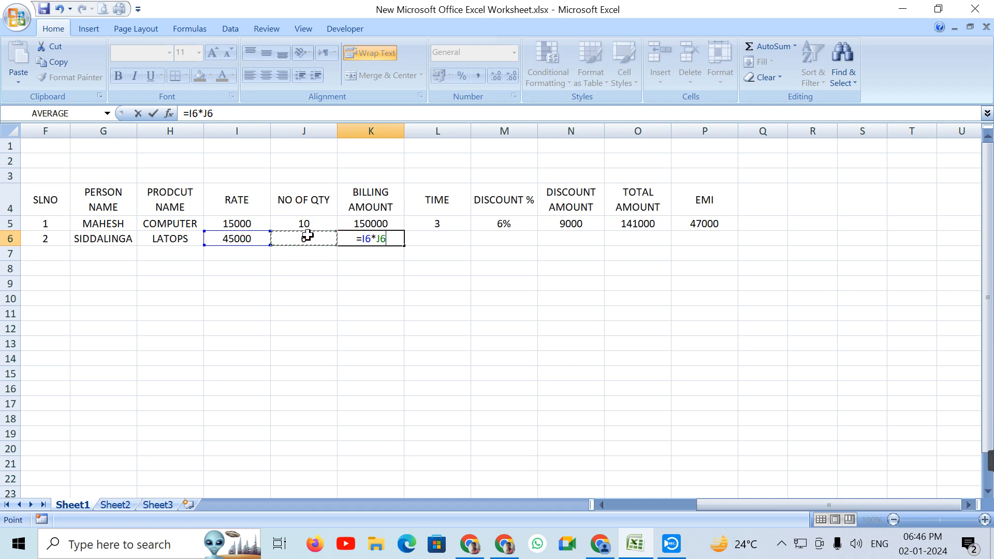
{"action": "key", "text": "Tab"}
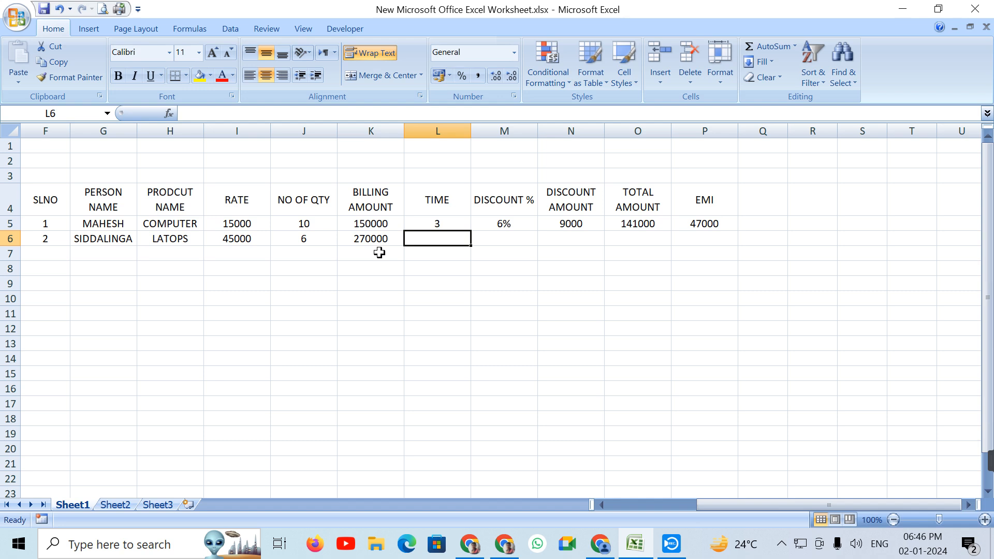
Step: Enter a time of 2 in L6 and a discount of 10% in M6
{"action": "type", "text": "2"}
{"action": "key", "text": "Tab"}
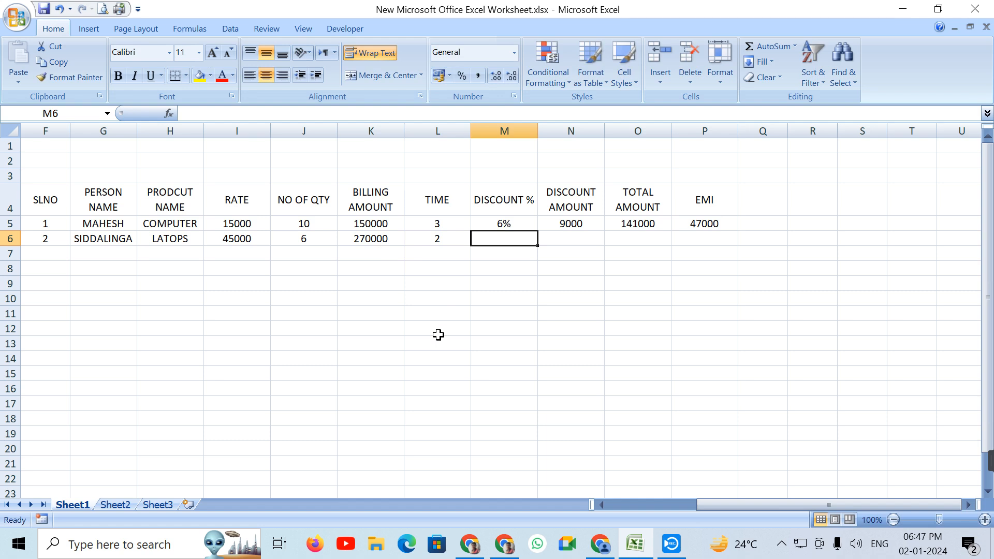
{"action": "type", "text": "1"}
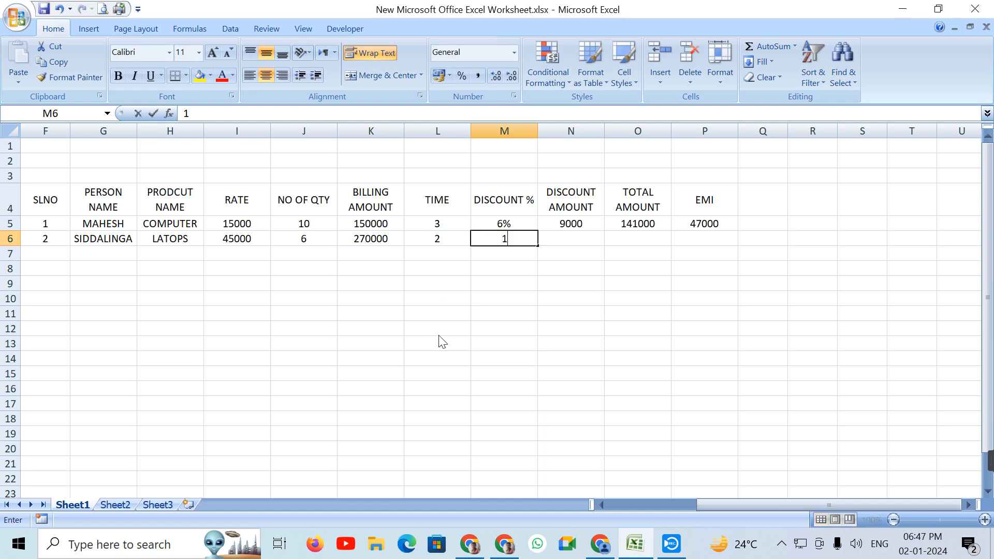
{"action": "type", "text": "0%"}
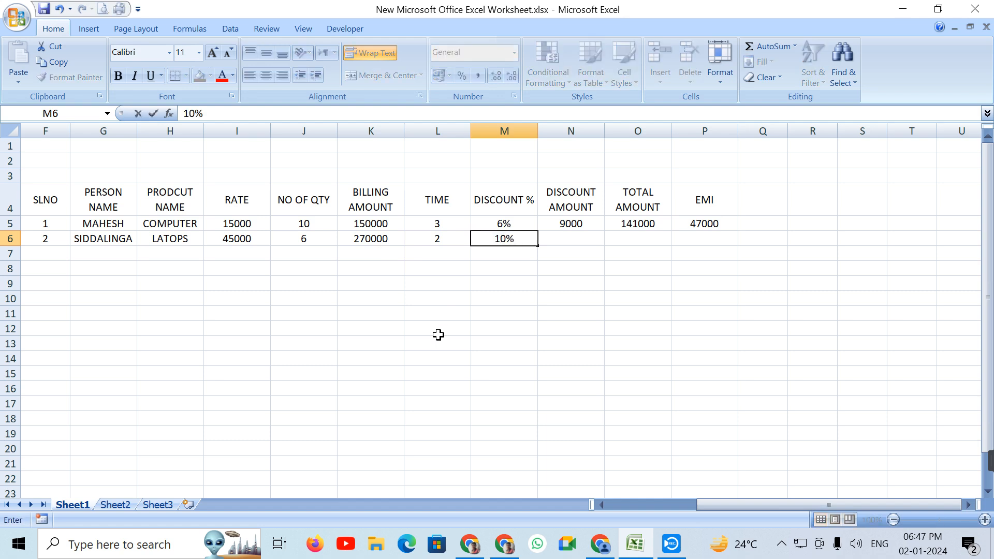
{"action": "key", "text": "Tab"}
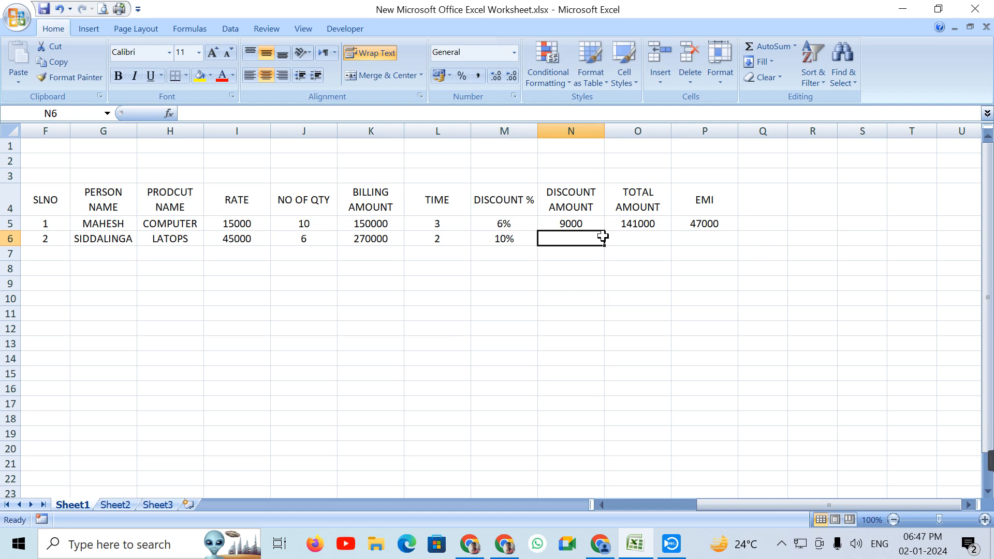
Step: Calculate the discount amount in N6 from the billing amount and discount percentage with the formula =K6*M6
{"action": "type", "text": "="}
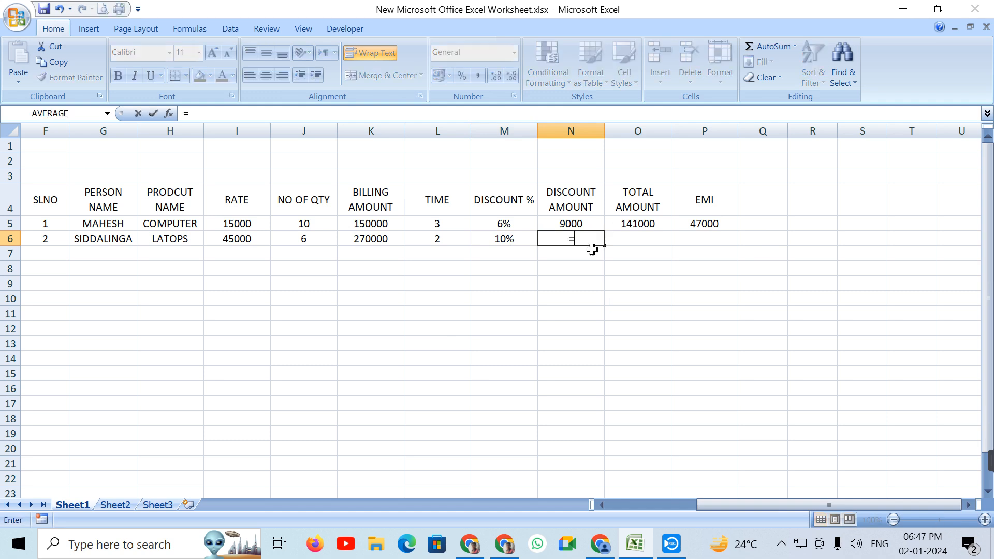
{"action": "left_click", "coordinate": [378, 235]}
{"action": "type", "text": "*"}
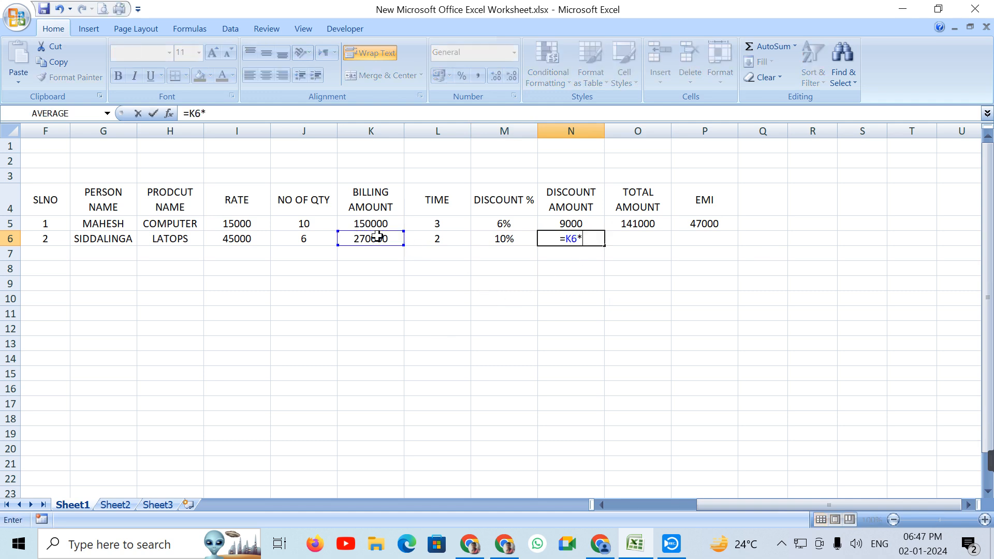
{"action": "left_click", "coordinate": [505, 239]}
{"action": "key", "text": "Tab"}
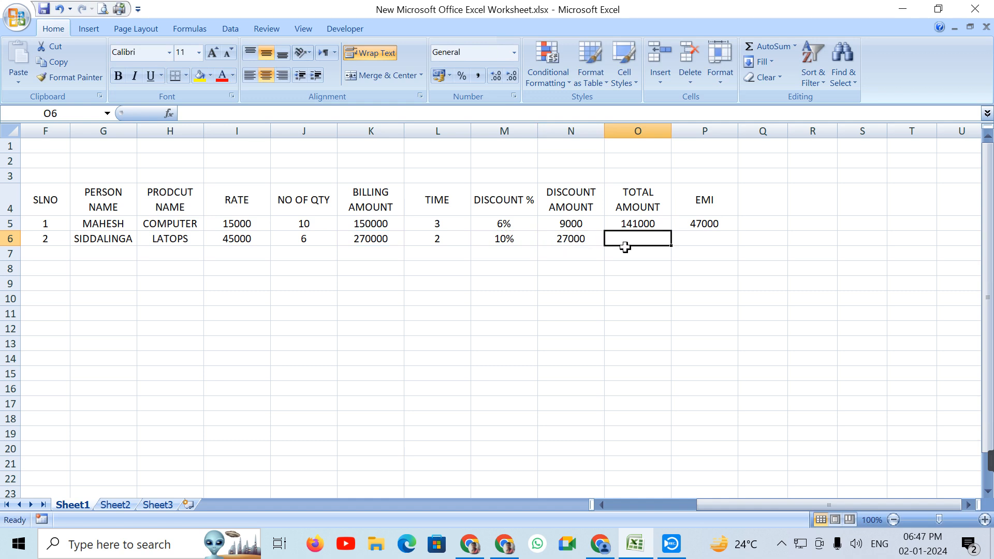
Step: Calculate the total amount in O6 as billing amount minus discount amount with the formula =K6-N6
{"action": "type", "text": "="}
{"action": "left_click", "coordinate": [376, 238]}
{"action": "type", "text": "-"}
{"action": "left_click", "coordinate": [581, 238]}
{"action": "key", "text": "Tab"}
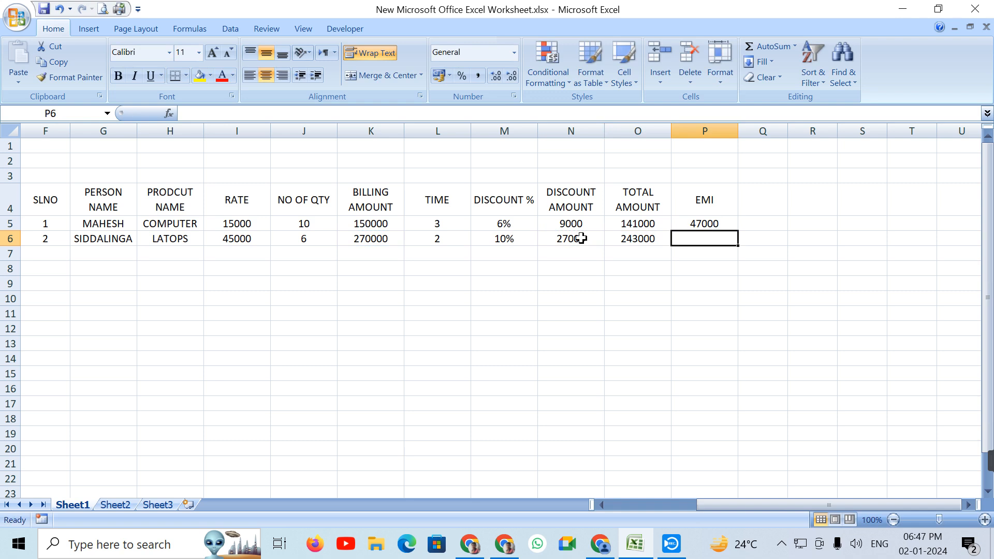
Step: Calculate the EMI in P6 by dividing the total amount by the time with the formula =O6/L6
{"action": "type", "text": "="}
{"action": "left_click", "coordinate": [640, 238]}
{"action": "type", "text": "/"}
{"action": "left_click", "coordinate": [432, 238]}
{"action": "key", "text": "Tab"}
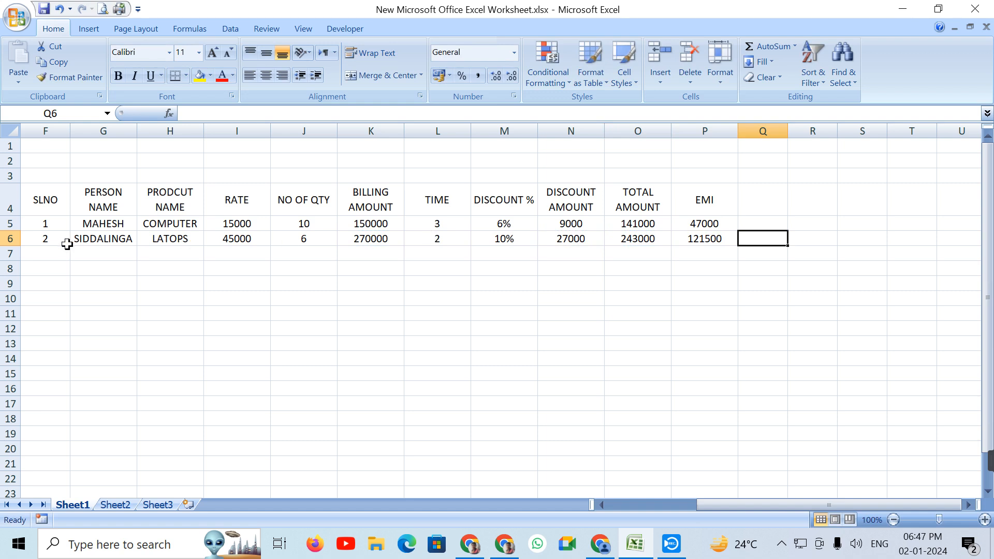
Step: Start the third record in row 7 with serial number 3, the person's name and the product MONITORS
{"action": "left_click", "coordinate": [45, 251]}
{"action": "type", "text": "3"}
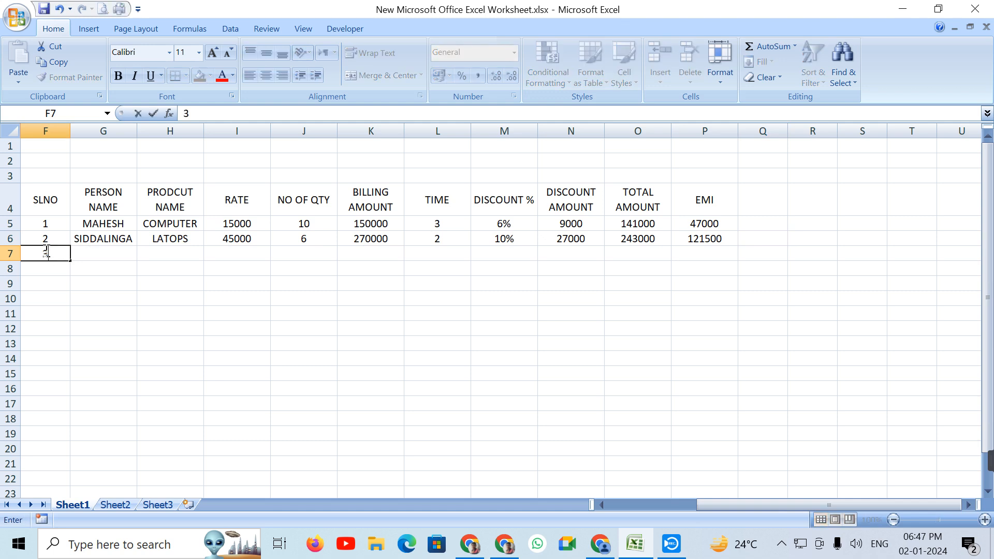
{"action": "key", "text": "Tab"}
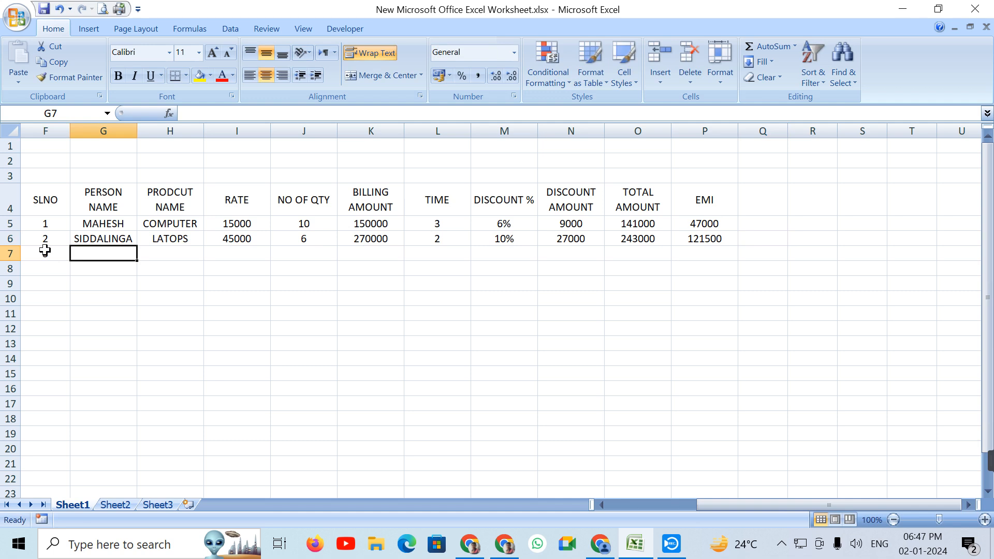
{"action": "type", "text": "NISHA"}
{"action": "key", "text": "Tab"}
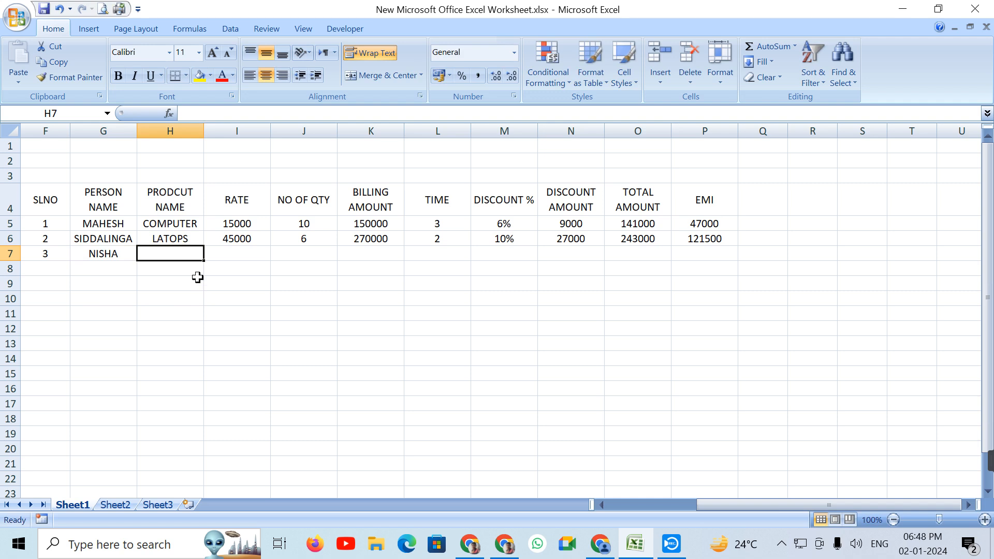
{"action": "type", "text": "MONITORS"}
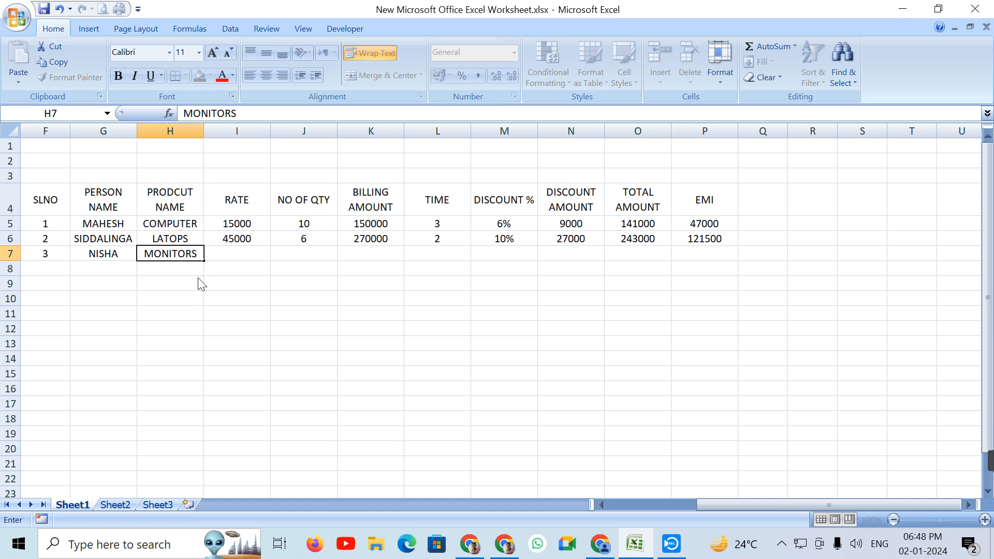
{"action": "key", "text": "Tab"}
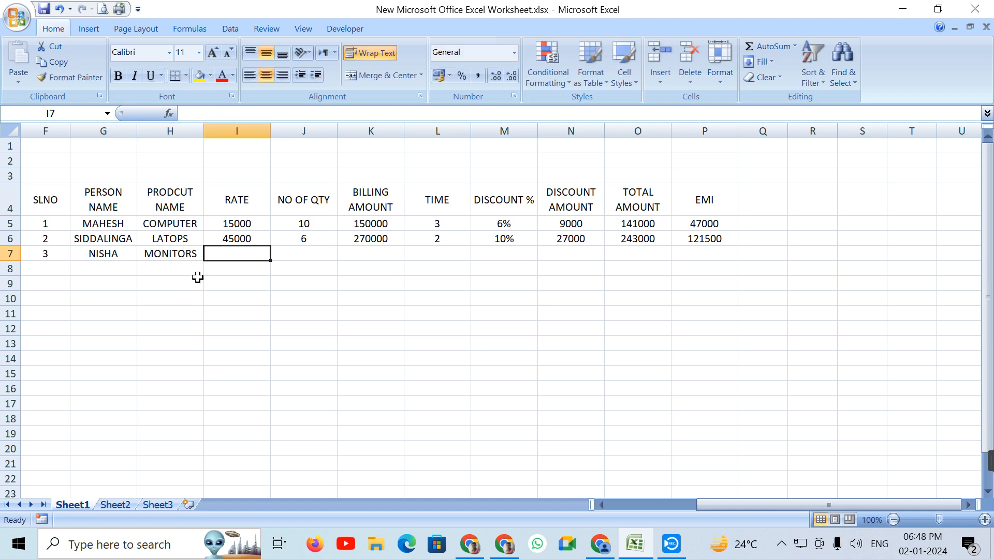
Step: Enter a rate of 5400 in I7 and a quantity of 18 in J7
{"action": "type", "text": "5400"}
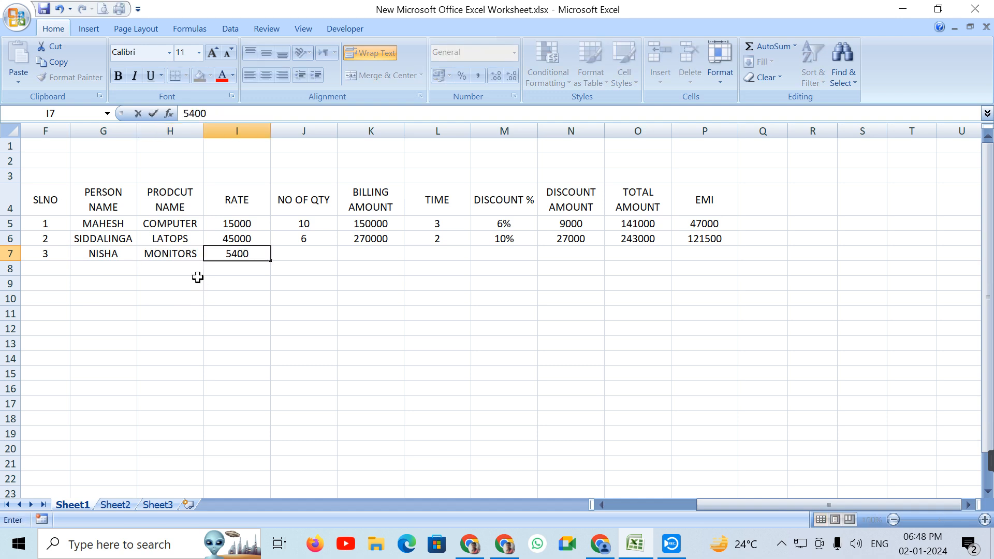
{"action": "key", "text": "Tab"}
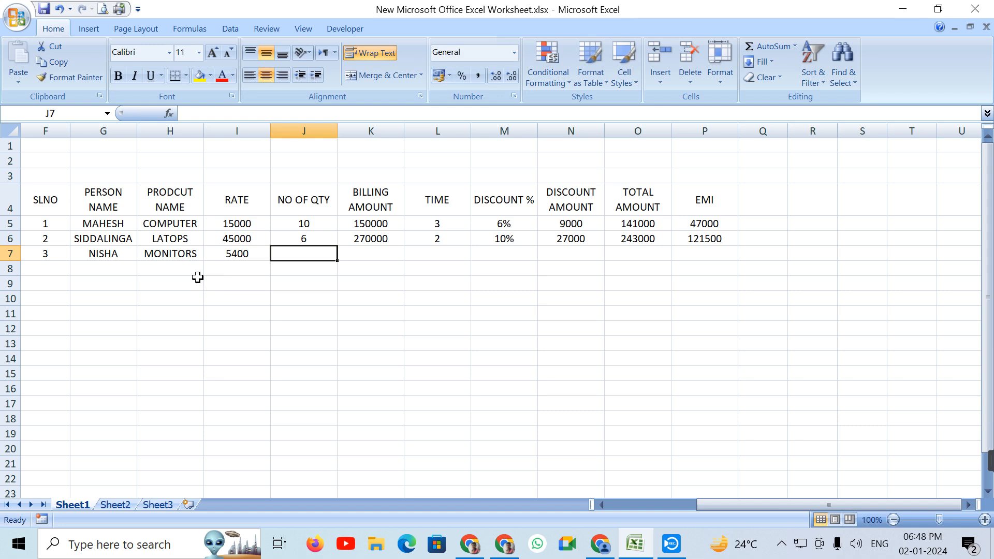
{"action": "type", "text": "18"}
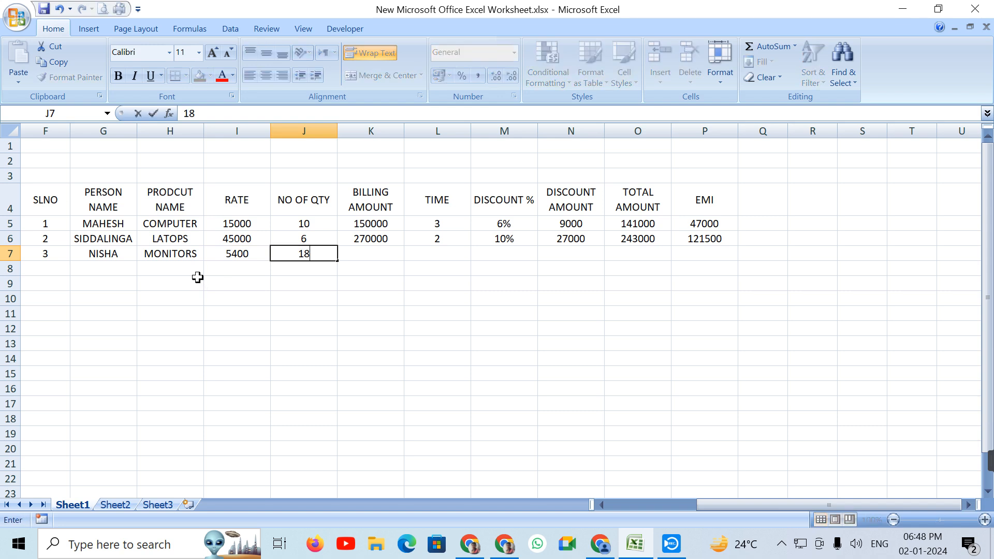
{"action": "key", "text": "Tab"}
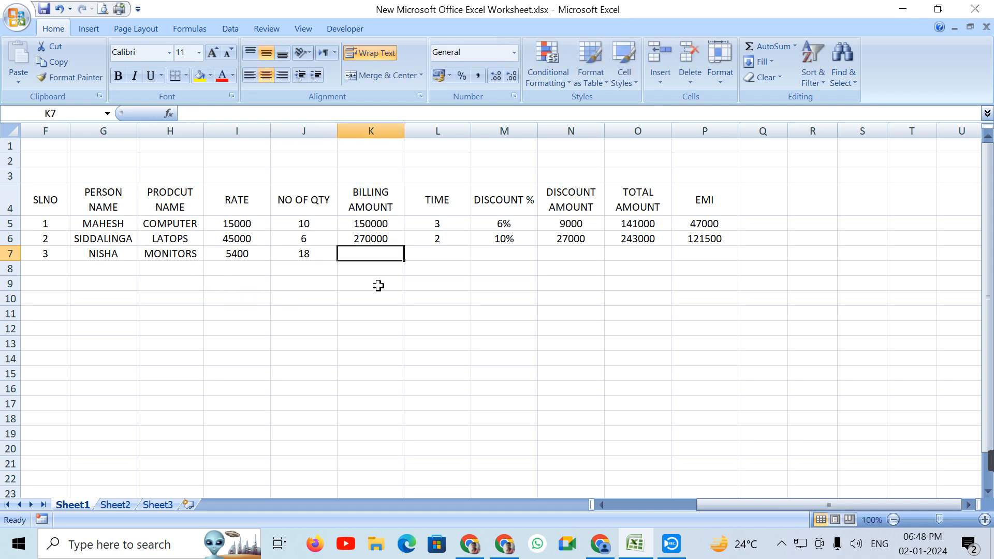
Step: Calculate the billing amount in K7 by multiplying rate and quantity with the formula =I7*J7
{"action": "type", "text": "="}
{"action": "left_click", "coordinate": [256, 249]}
{"action": "type", "text": "*"}
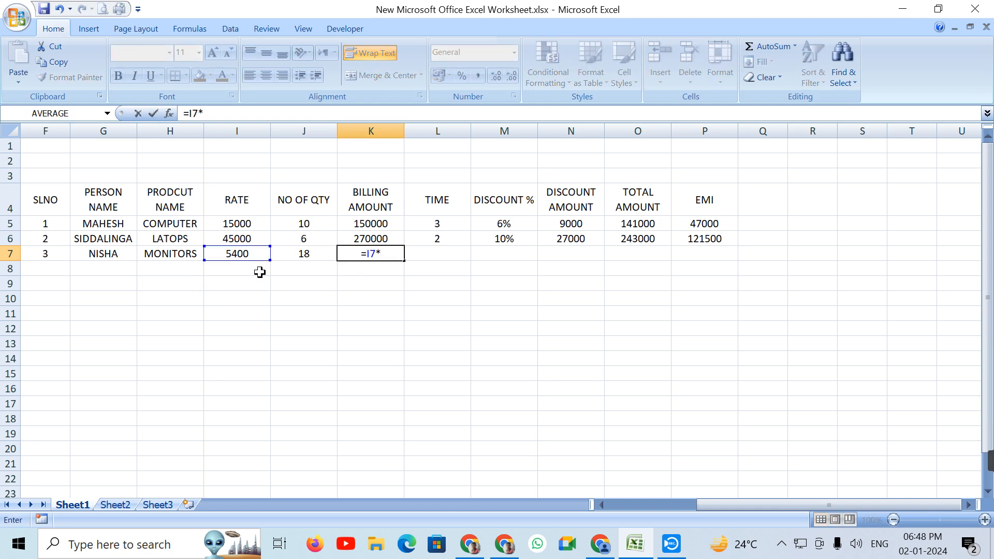
{"action": "left_click", "coordinate": [316, 254]}
{"action": "key", "text": "Tab"}
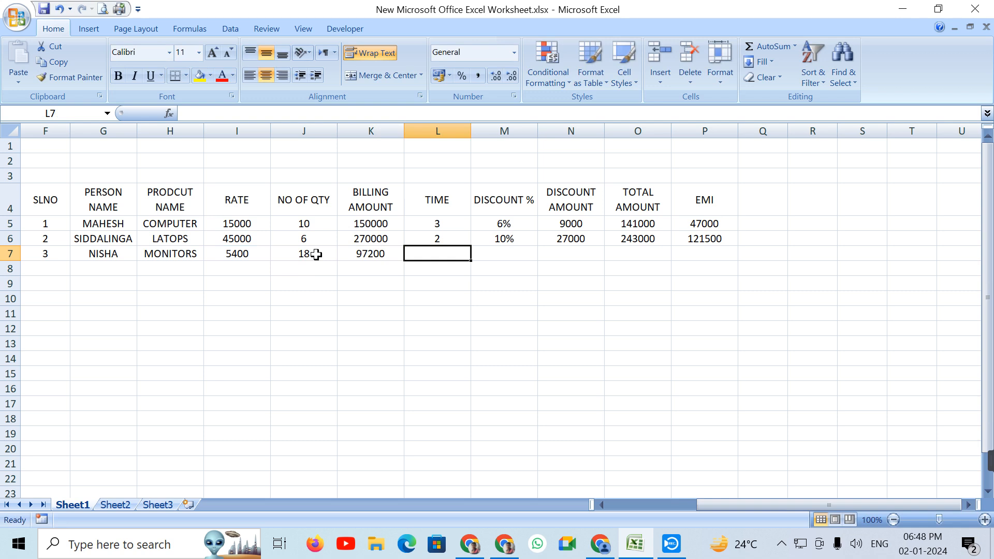
Step: Enter a time of 3 in L7 and a discount of 8% in M7
{"action": "type", "text": "3"}
{"action": "key", "text": "Tab"}
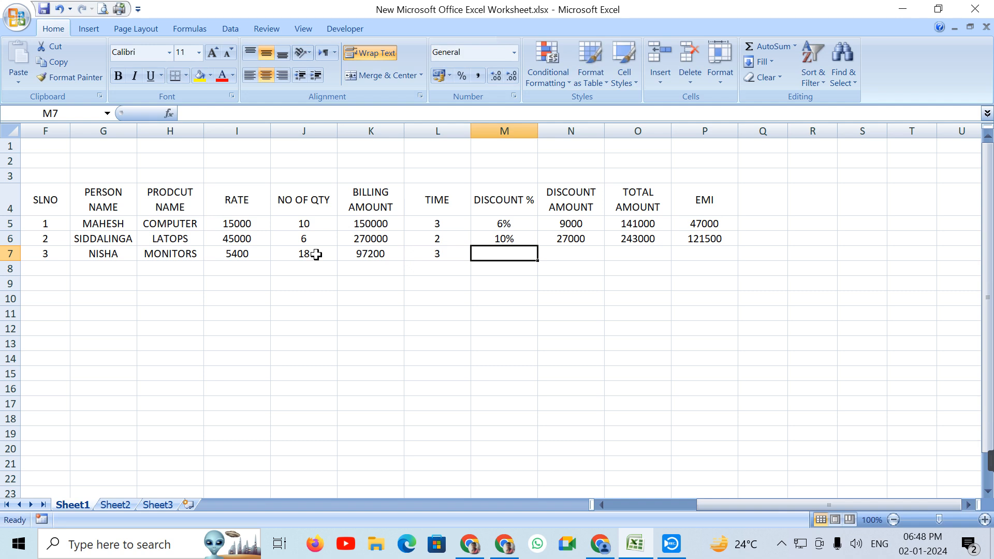
{"action": "type", "text": "8%"}
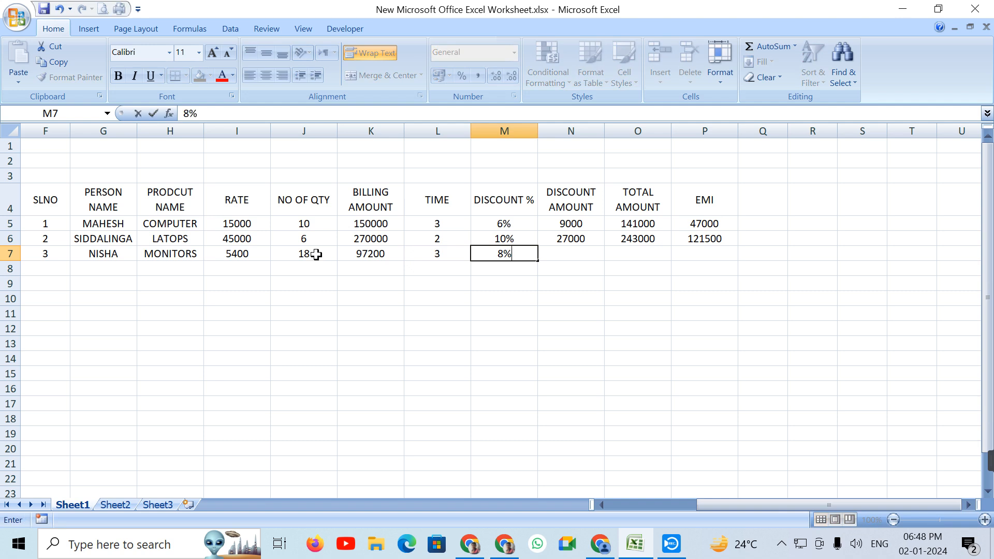
{"action": "key", "text": "Tab"}
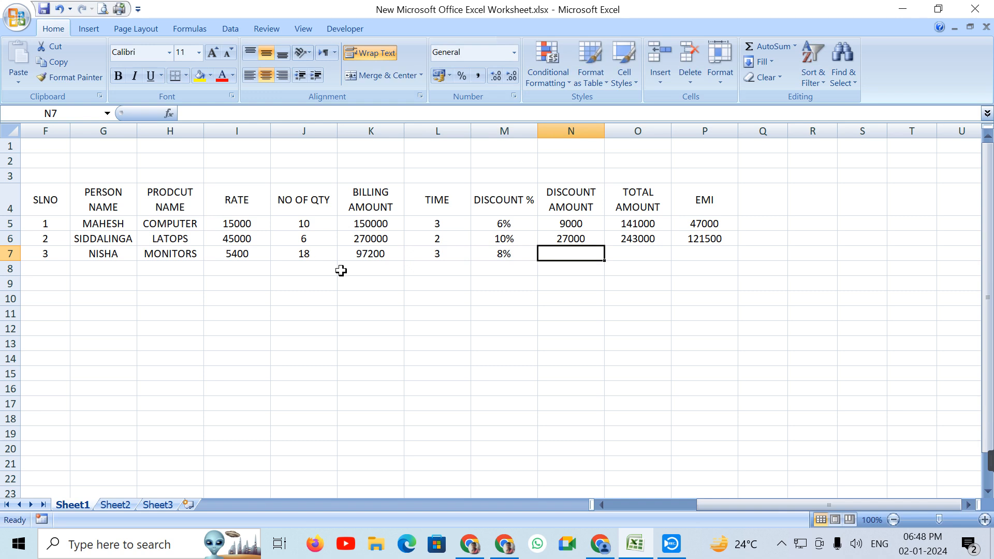
Step: Calculate the discount amount in N7 by multiplying billing amount and discount percentage with the formula =K7*M7
{"action": "type", "text": "="}
{"action": "left_click", "coordinate": [231, 255]}
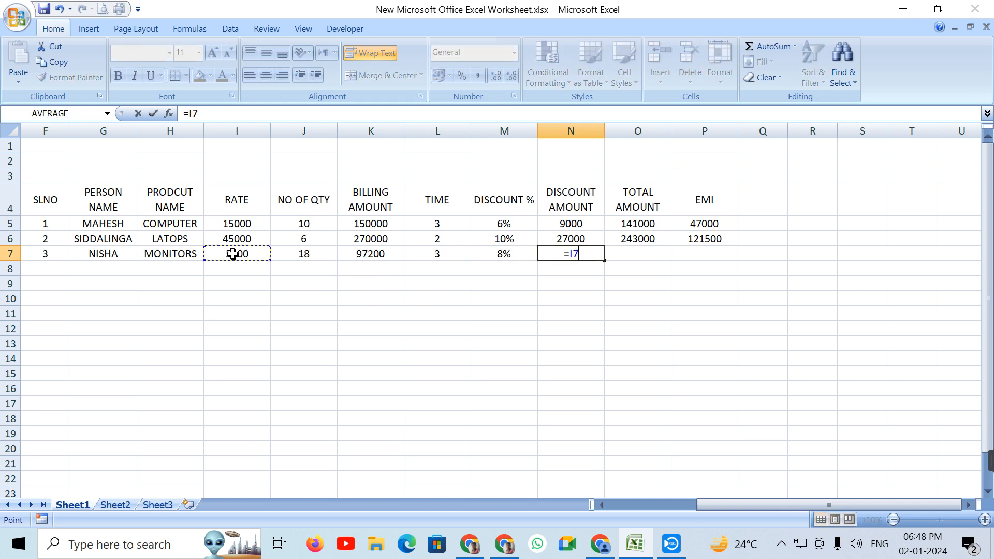
{"action": "type", "text": "*"}
{"action": "left_click", "coordinate": [352, 254]}
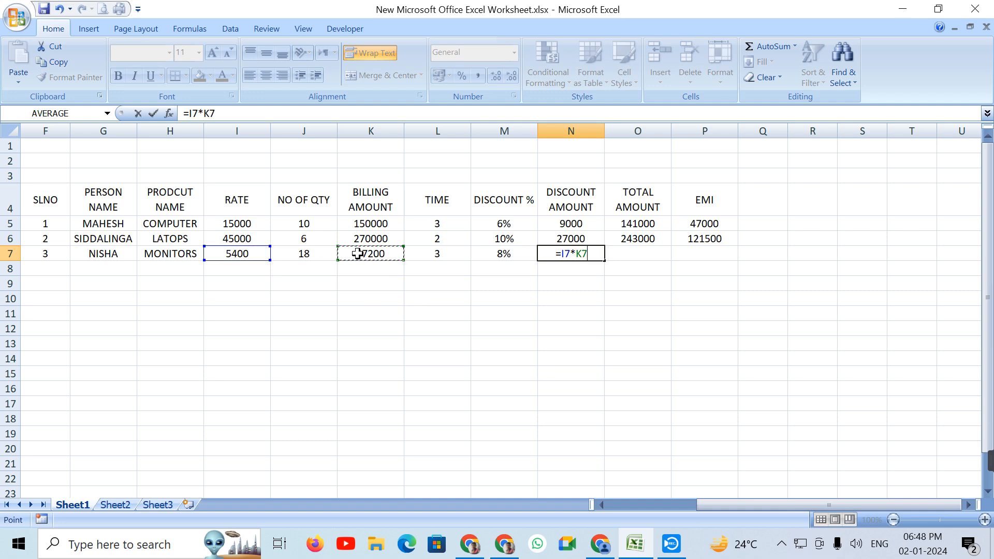
{"action": "key", "text": "BackSpace"}
{"action": "key", "text": "BackSpace"}
{"action": "key", "text": "BackSpace"}
{"action": "key", "text": "BackSpace"}
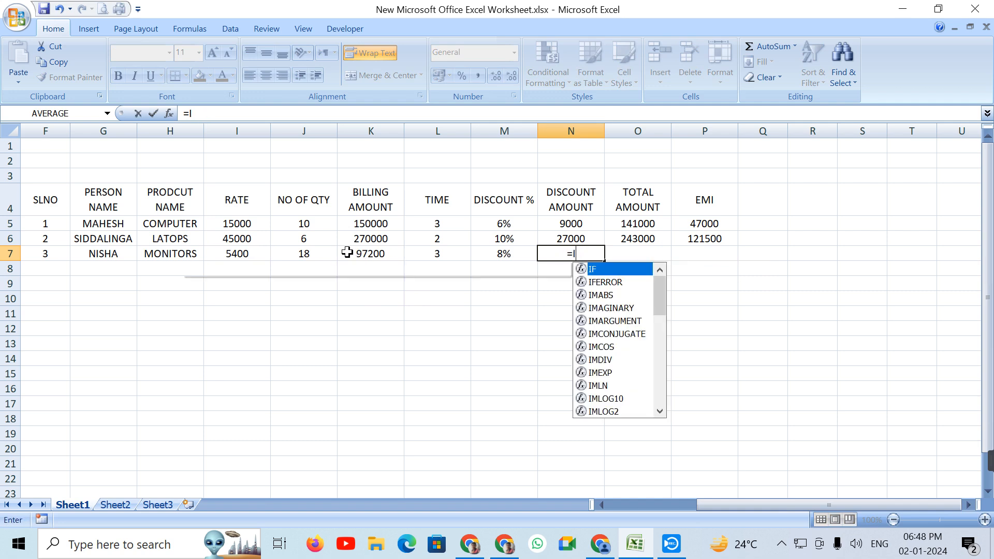
{"action": "key", "text": "BackSpace"}
{"action": "left_click", "coordinate": [395, 253]}
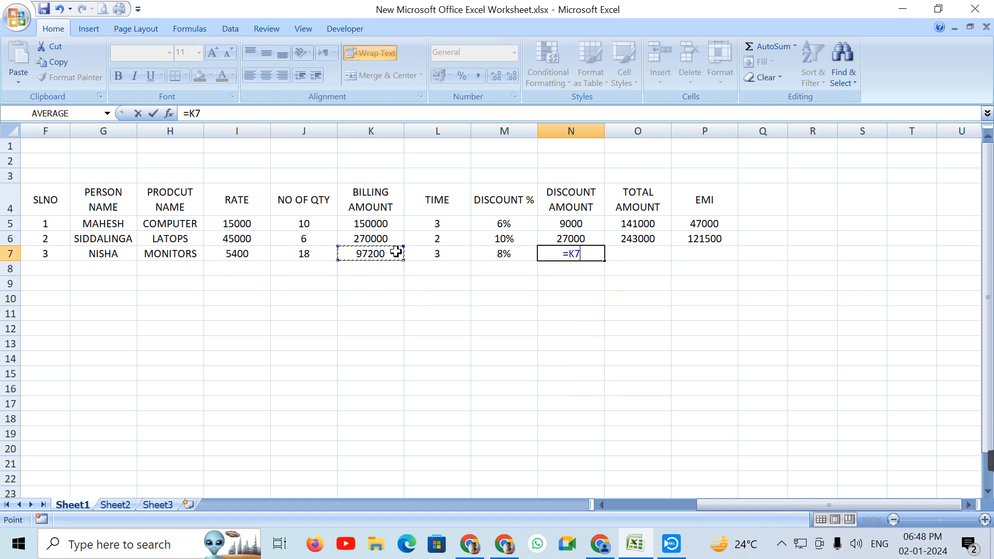
{"action": "type", "text": "*"}
{"action": "left_click", "coordinate": [500, 254]}
{"action": "key", "text": "Tab"}
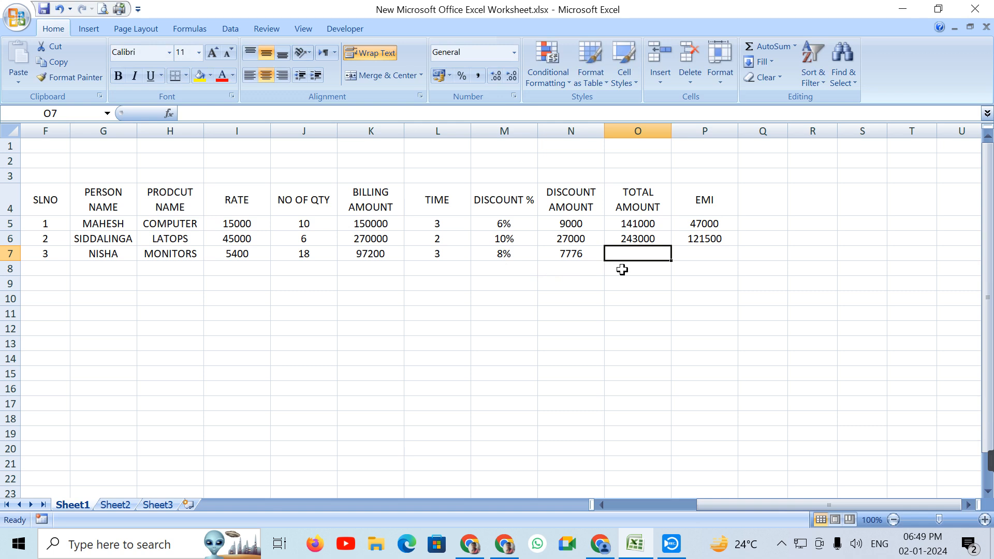
Step: Calculate the total amount in O7 by subtracting the discount amount from the billing amount with the formula =K7-N7
{"action": "type", "text": "="}
{"action": "left_click", "coordinate": [368, 251]}
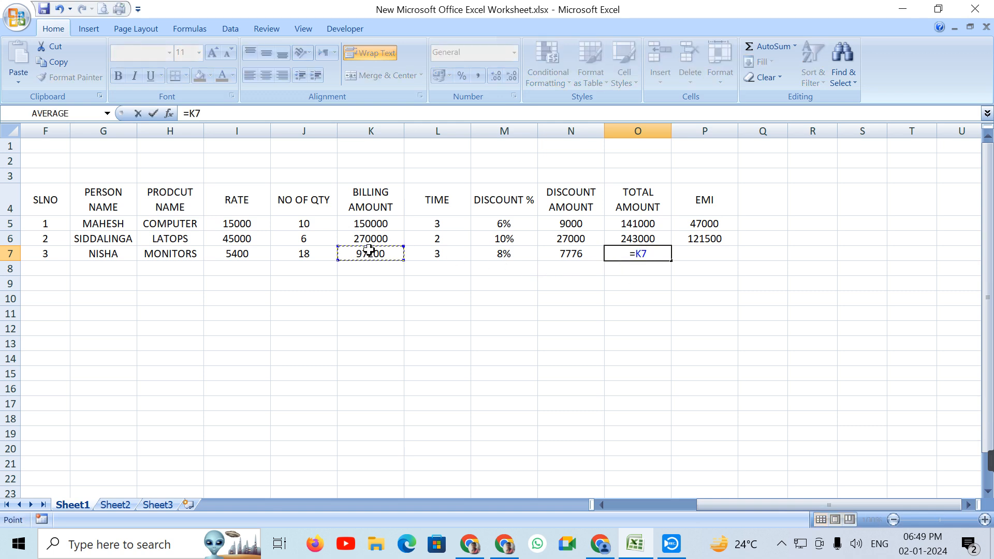
{"action": "type", "text": "-"}
{"action": "left_click", "coordinate": [570, 253]}
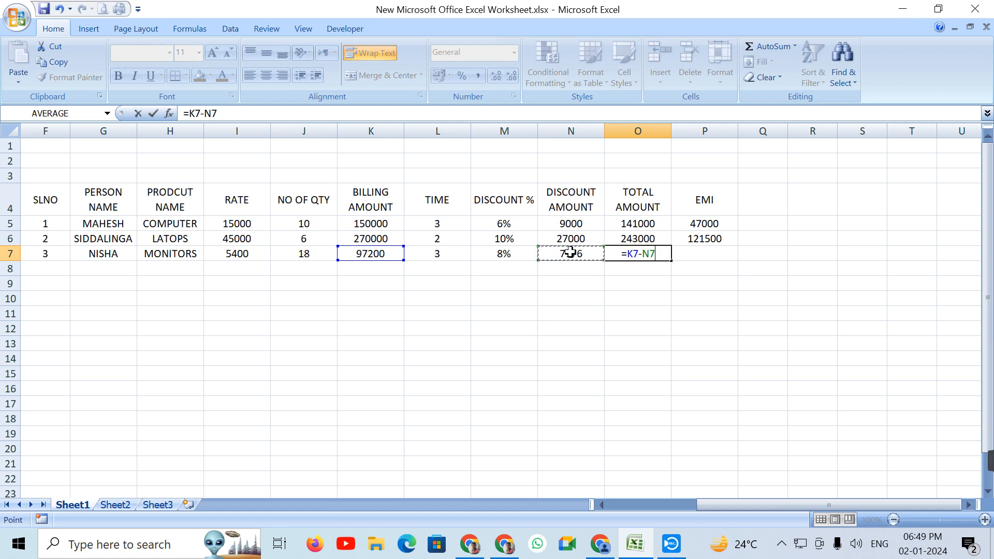
{"action": "key", "text": "Tab"}
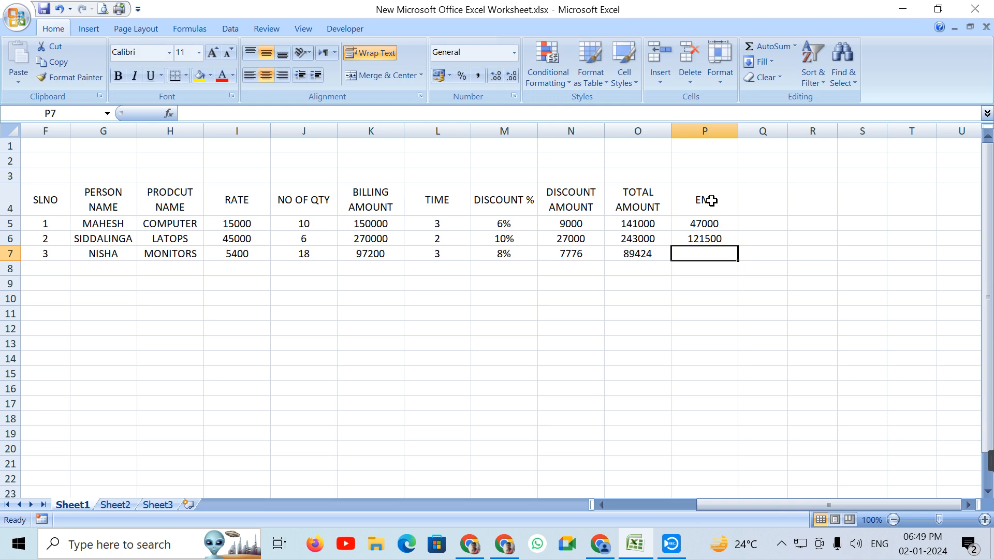
Step: Calculate the EMI in P7 by dividing the total amount by the time with the formula =O7/L7
{"action": "type", "text": "="}
{"action": "left_click", "coordinate": [651, 252]}
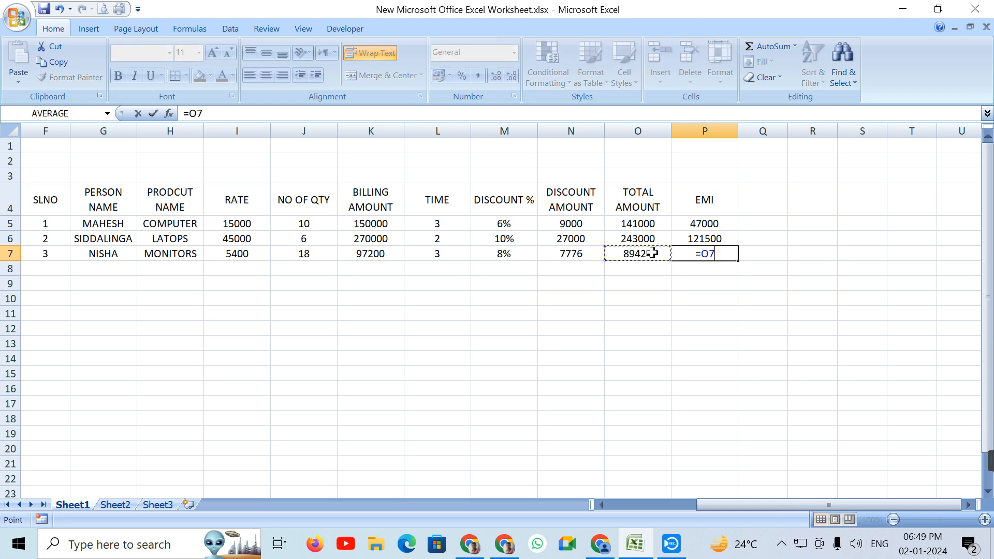
{"action": "type", "text": "/"}
{"action": "left_click", "coordinate": [464, 254]}
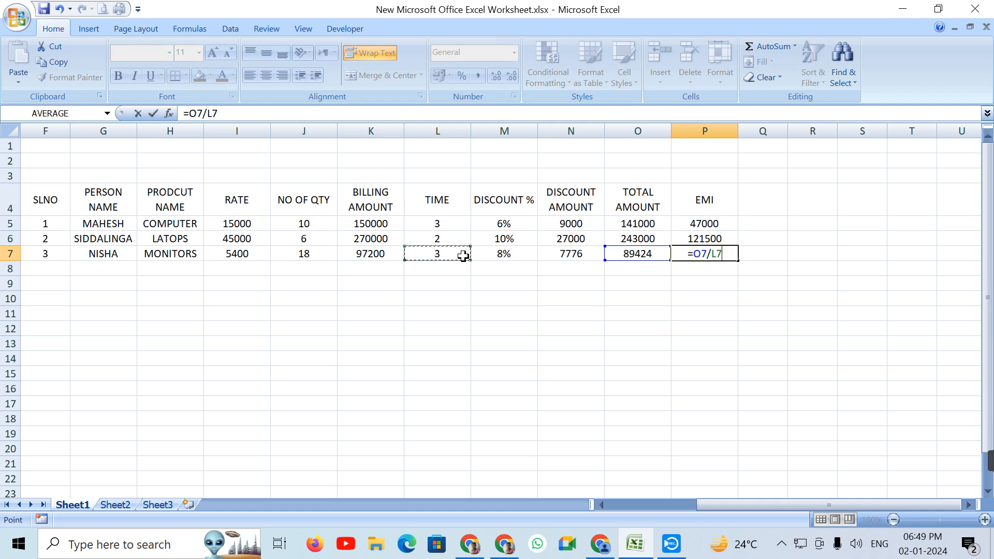
{"action": "key", "text": "Tab"}
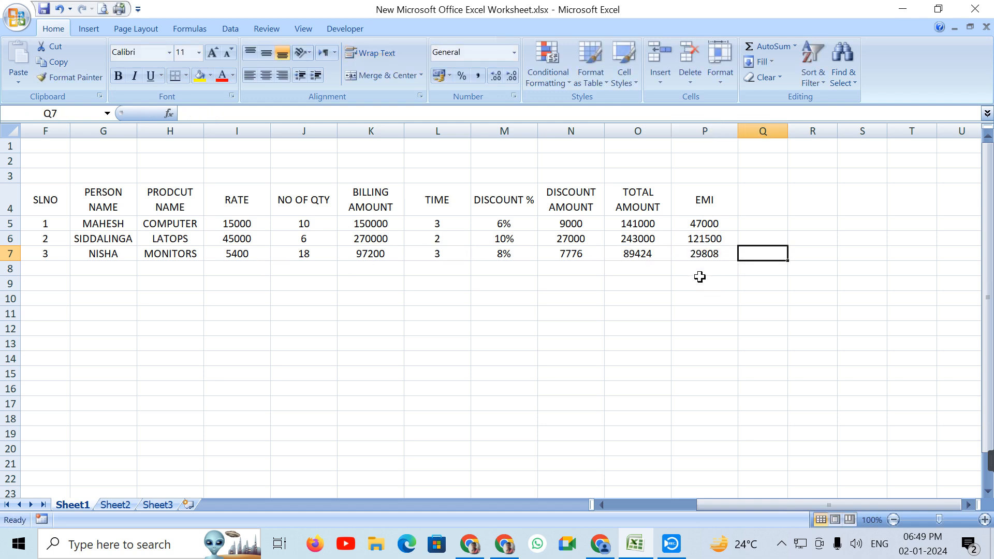
Step: Start the fourth record in row 8 with serial number 4, the person's name and the product COMPUS BOX
{"action": "left_click", "coordinate": [55, 268]}
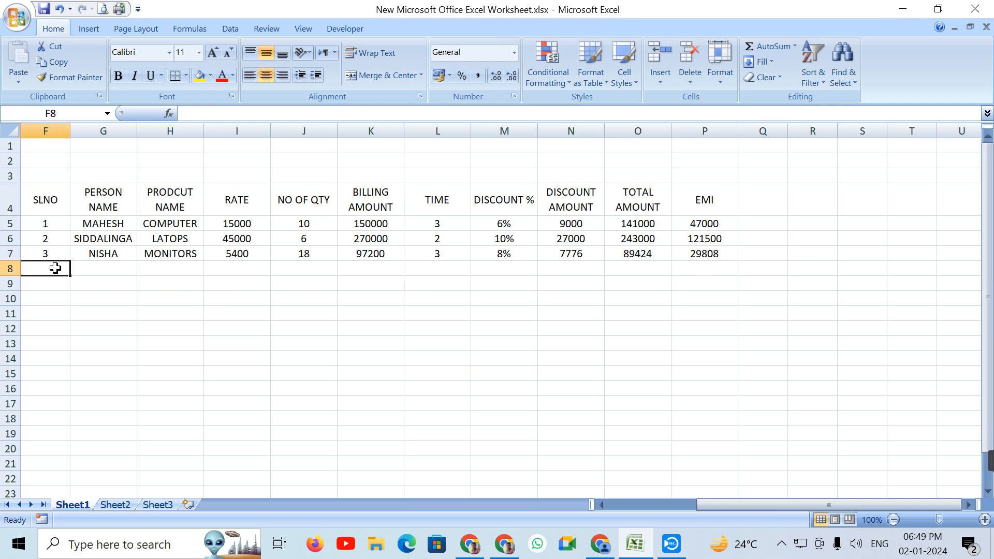
{"action": "type", "text": "4"}
{"action": "key", "text": "Tab"}
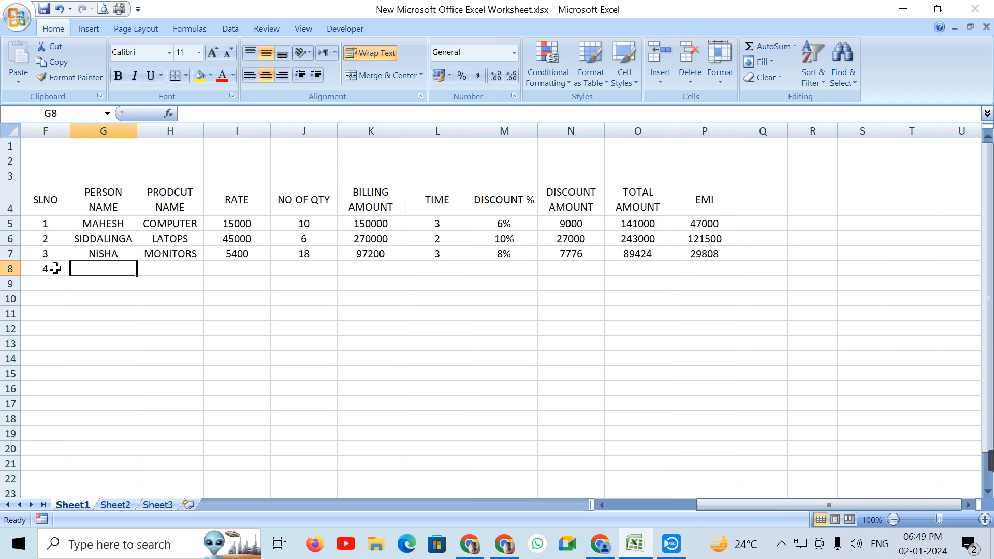
{"action": "type", "text": "SHIFA"}
{"action": "key", "text": "Tab"}
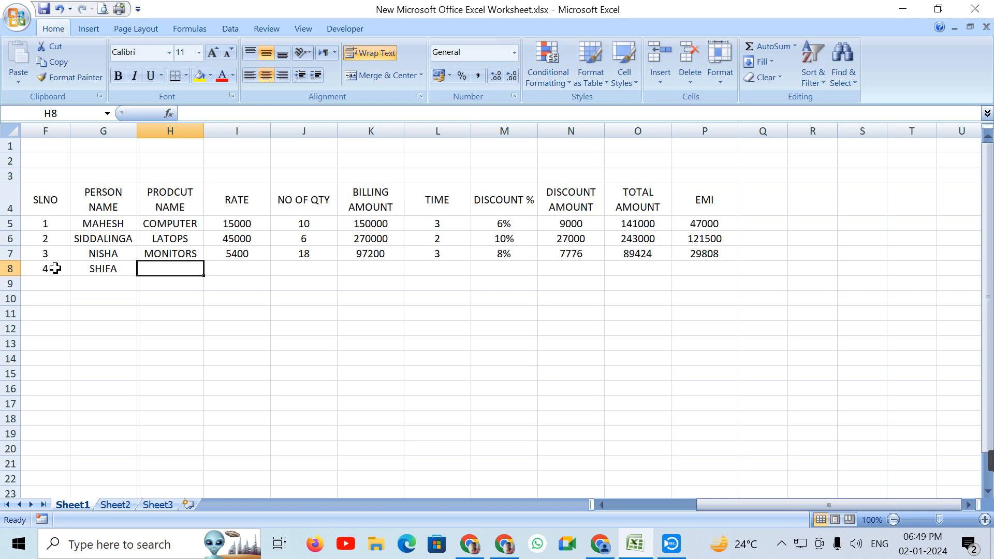
{"action": "type", "text": "COMPUS BOX"}
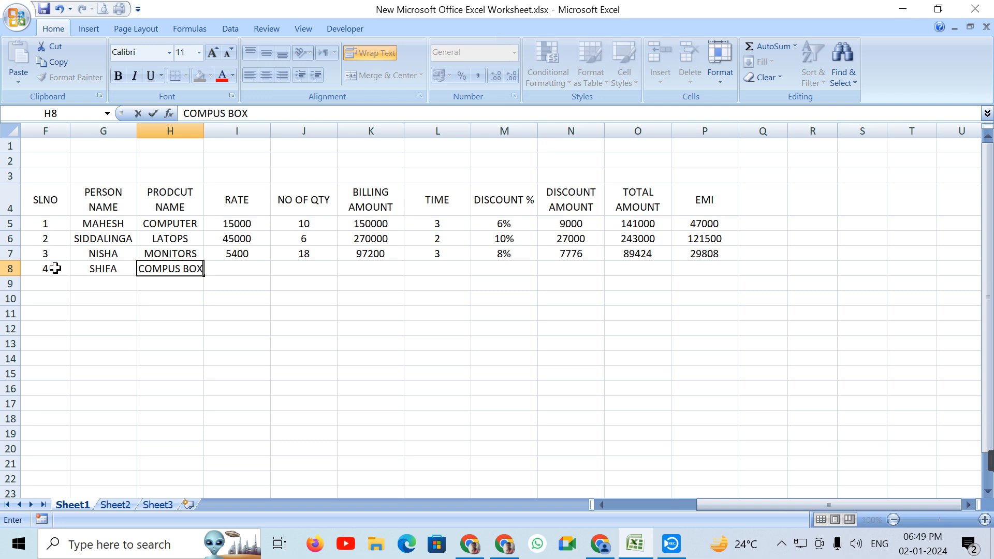
{"action": "key", "text": "Tab"}
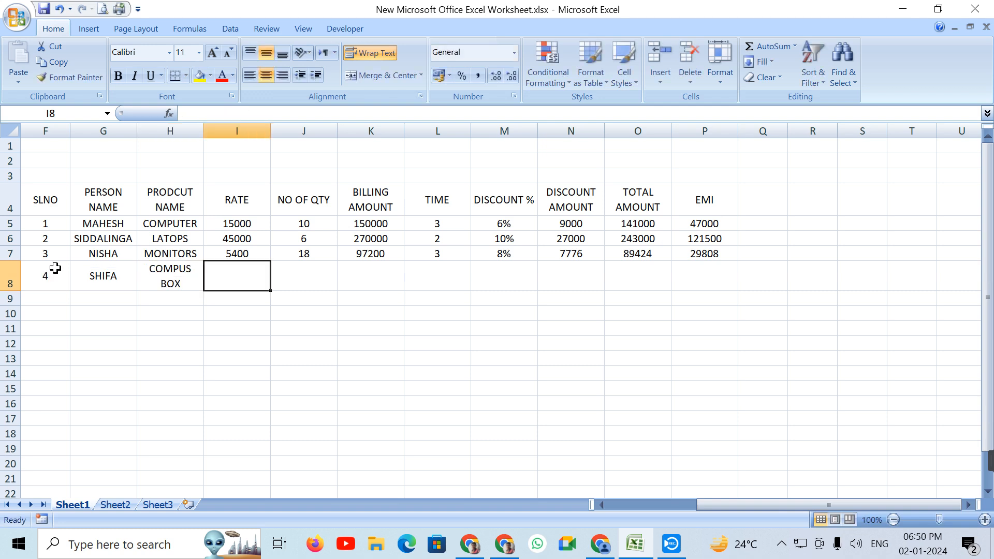
Step: Enter a rate of 120 in I8 and a quantity of 80 in J8
{"action": "type", "text": "120"}
{"action": "key", "text": "Tab"}
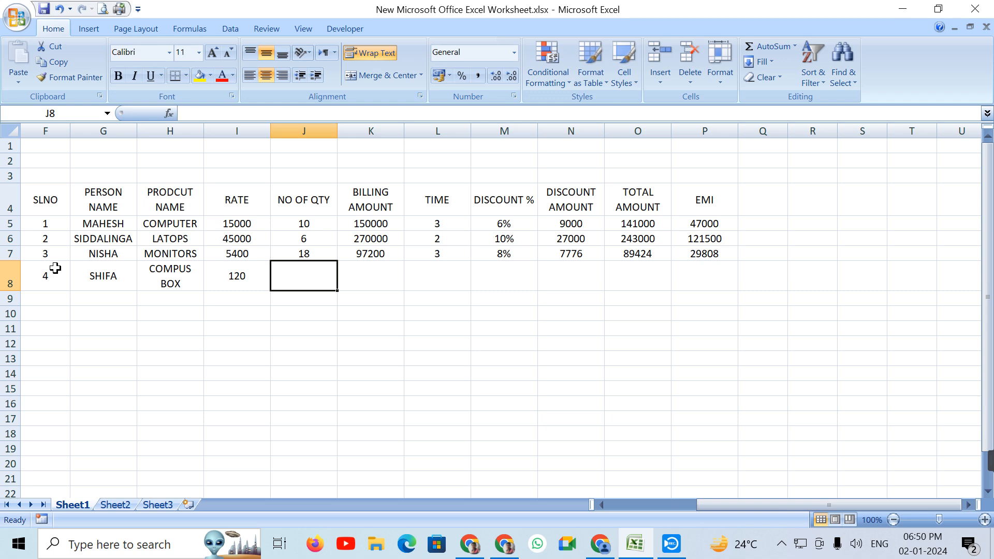
{"action": "type", "text": "80"}
{"action": "key", "text": "Tab"}
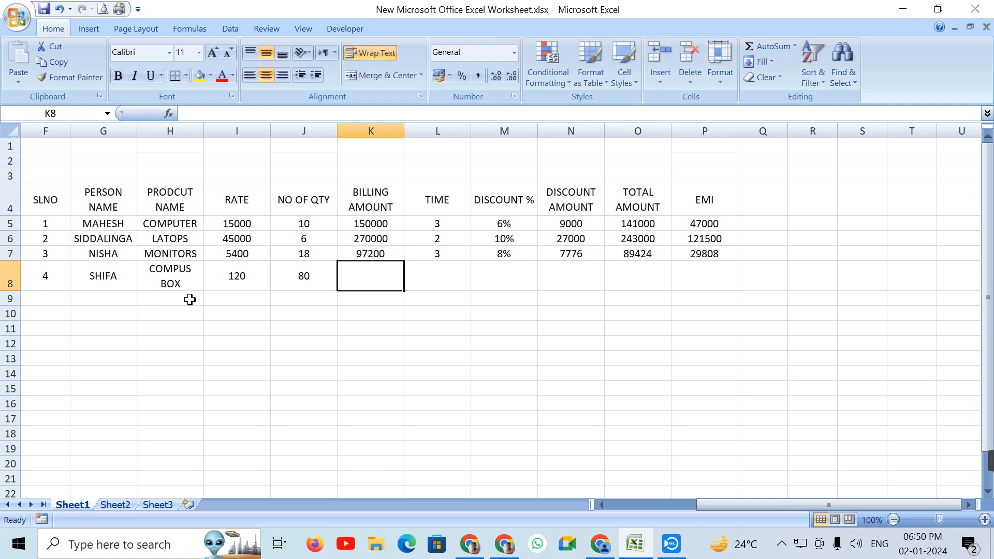
Step: Calculate the billing amount in K8 by multiplying rate and quantity with the formula =I8*J8
{"action": "type", "text": "="}
{"action": "left_click", "coordinate": [226, 277]}
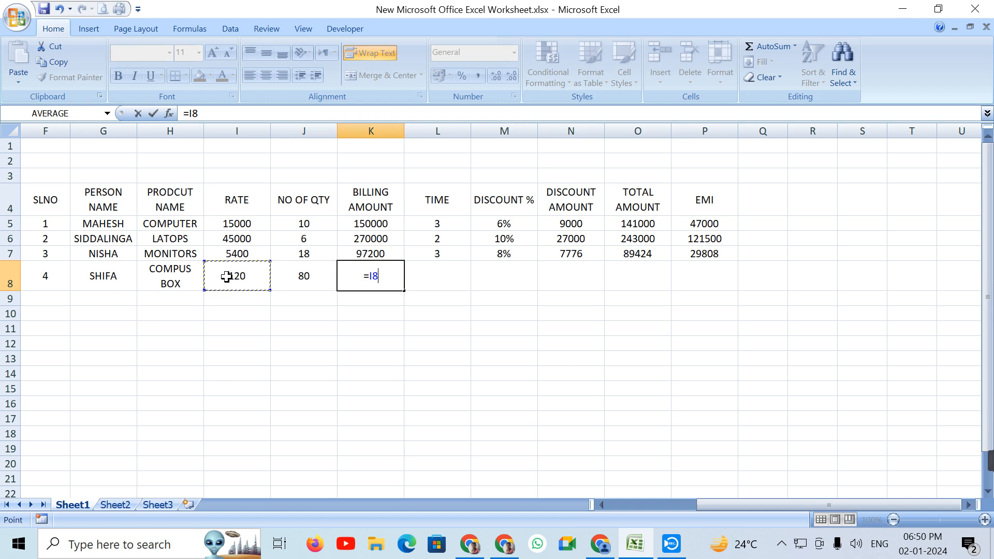
{"action": "type", "text": "*"}
{"action": "left_click", "coordinate": [305, 275]}
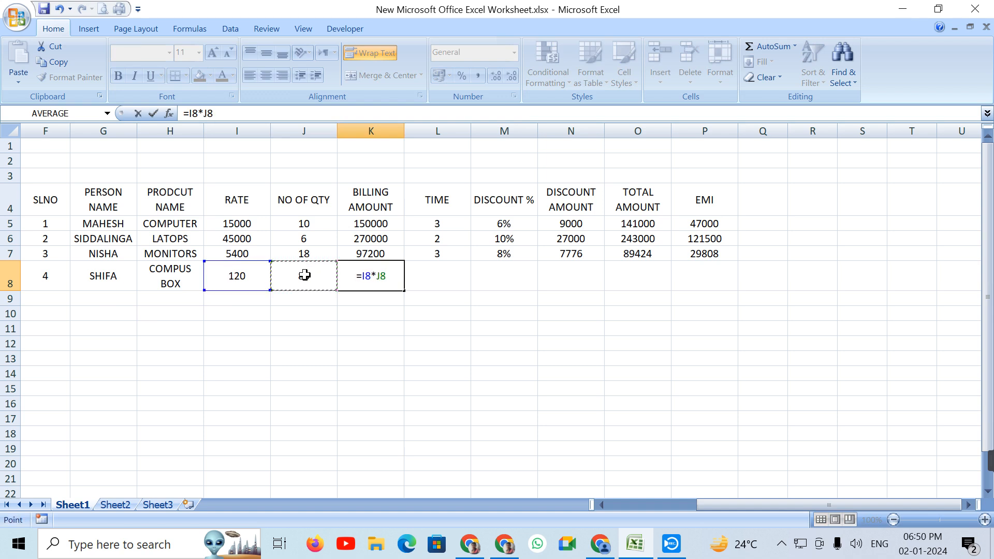
{"action": "key", "text": "Tab"}
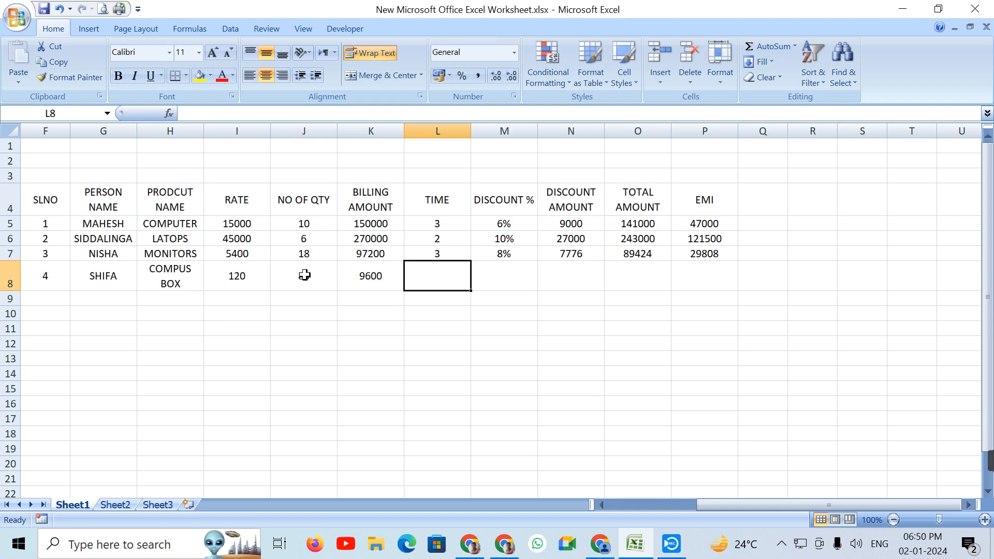
Step: Enter a time of 2 in L8 and a discount of 6% in M8
{"action": "type", "text": "2"}
{"action": "key", "text": "Tab"}
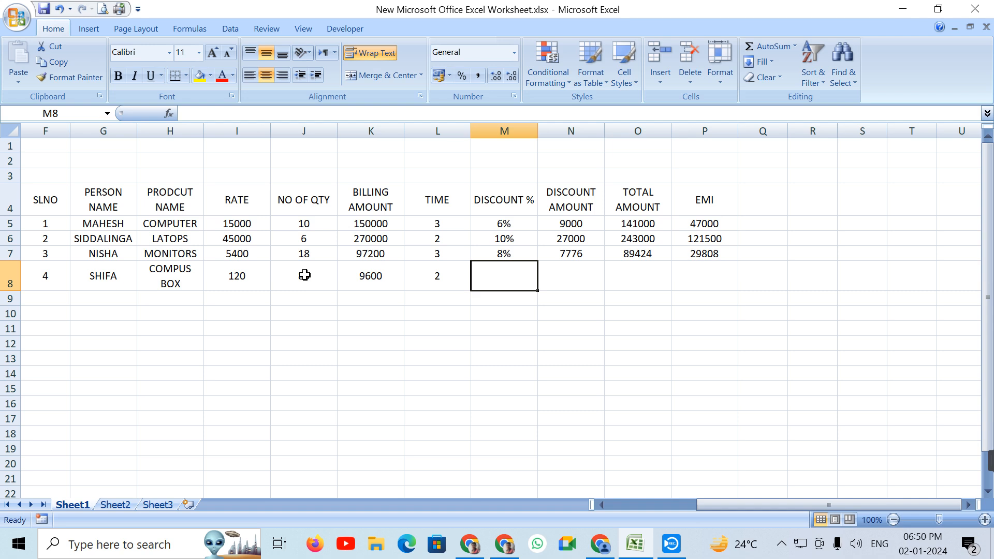
{"action": "type", "text": "6"}
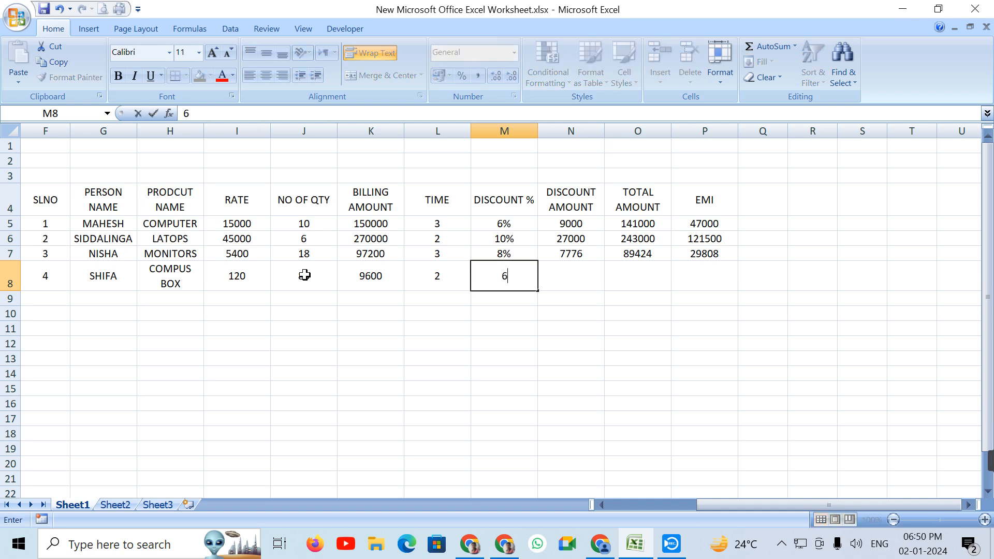
{"action": "type", "text": "%"}
{"action": "key", "text": "Tab"}
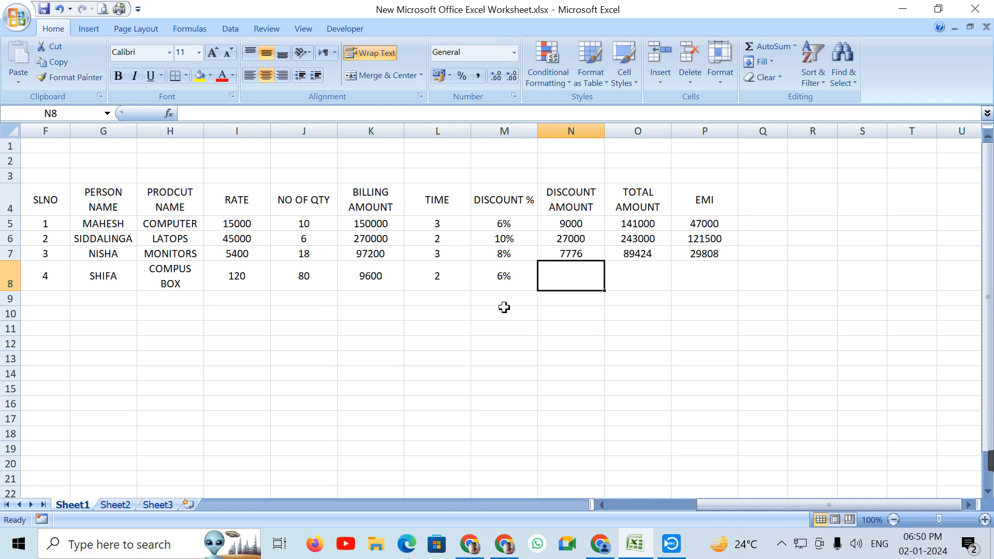
Step: Calculate the discount amount in N8 by multiplying billing amount and discount percentage with the formula =K8*M8
{"action": "type", "text": "="}
{"action": "left_click", "coordinate": [355, 275]}
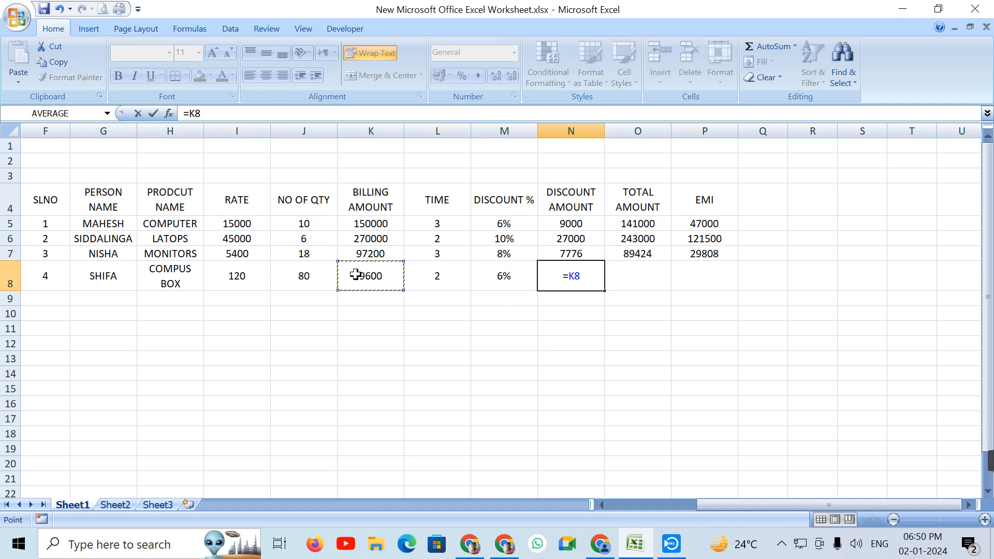
{"action": "type", "text": "-"}
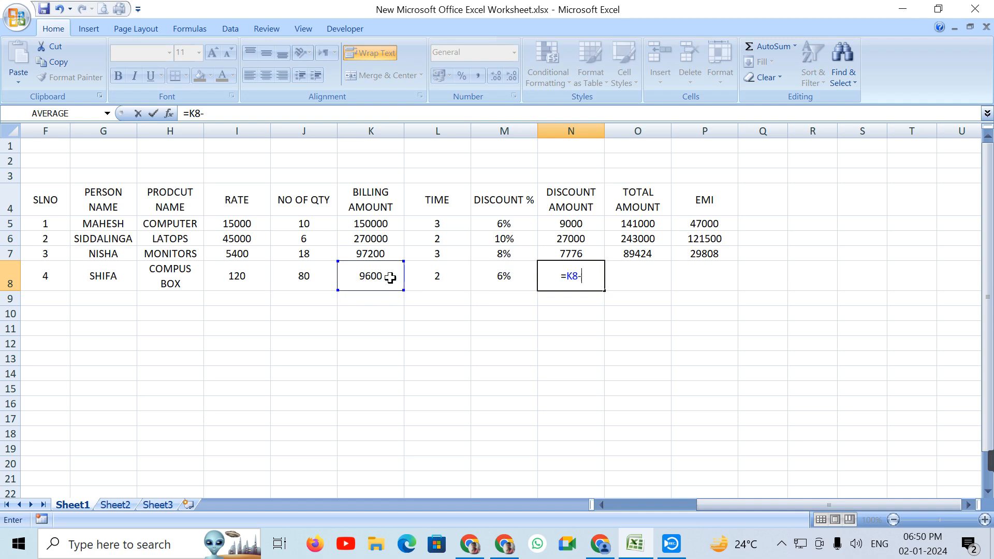
{"action": "key", "text": "BackSpace"}
{"action": "type", "text": "*"}
{"action": "left_click", "coordinate": [501, 283]}
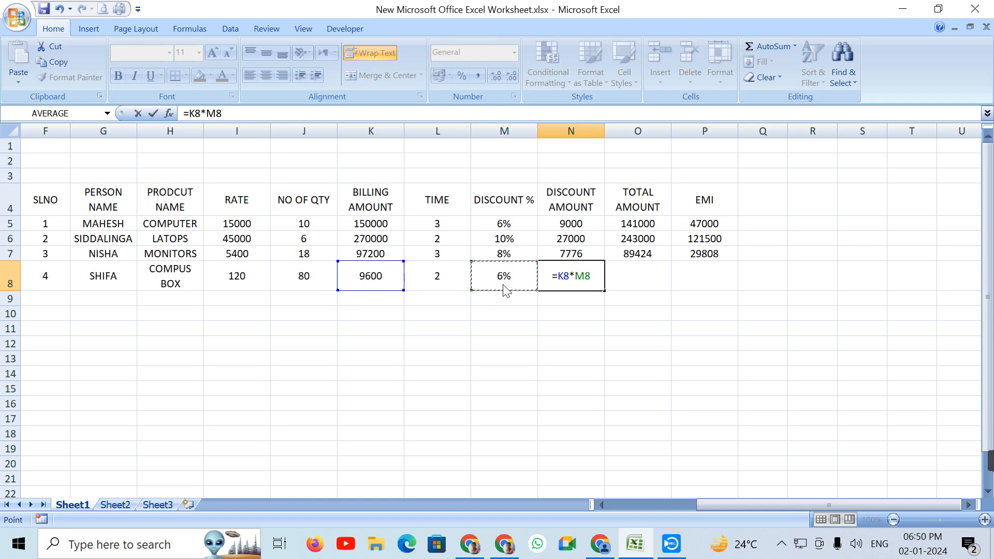
{"action": "key", "text": "Tab"}
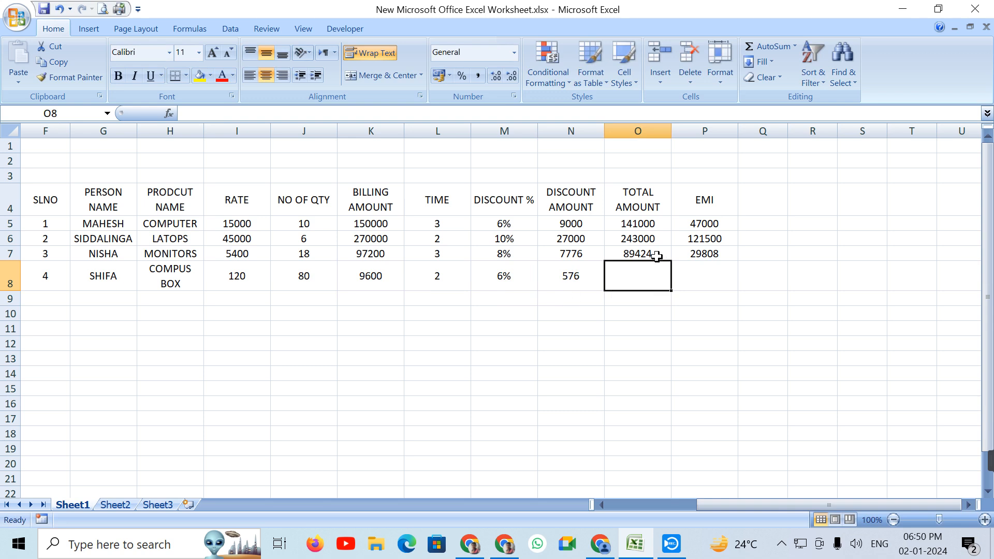
Step: Calculate the total amount in O8 by subtracting the discount amount from the billing amount with the formula =K8-N8
{"action": "type", "text": "="}
{"action": "left_click", "coordinate": [364, 282]}
{"action": "type", "text": "-"}
{"action": "left_click", "coordinate": [568, 281]}
{"action": "key", "text": "Tab"}
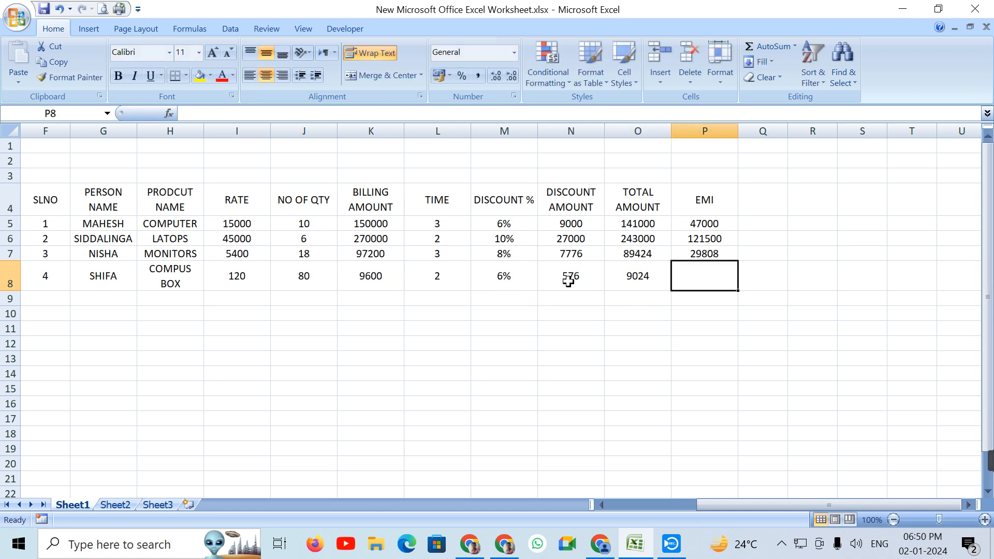
Step: Calculate the EMI in P8 by dividing the total amount by the time with the formula =O8/L8
{"action": "type", "text": "="}
{"action": "left_click", "coordinate": [639, 280]}
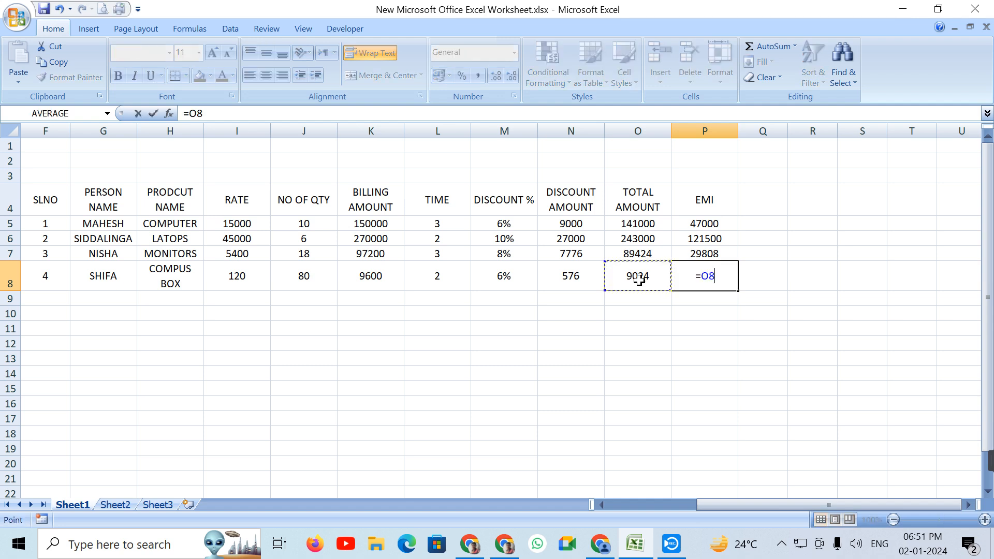
{"action": "type", "text": "/"}
{"action": "left_click", "coordinate": [458, 275]}
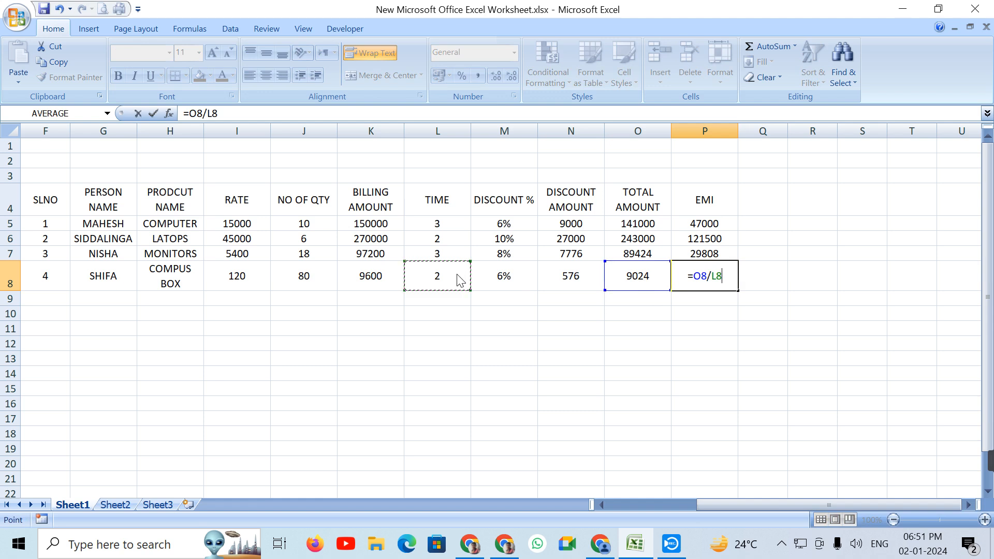
{"action": "key", "text": "Return"}
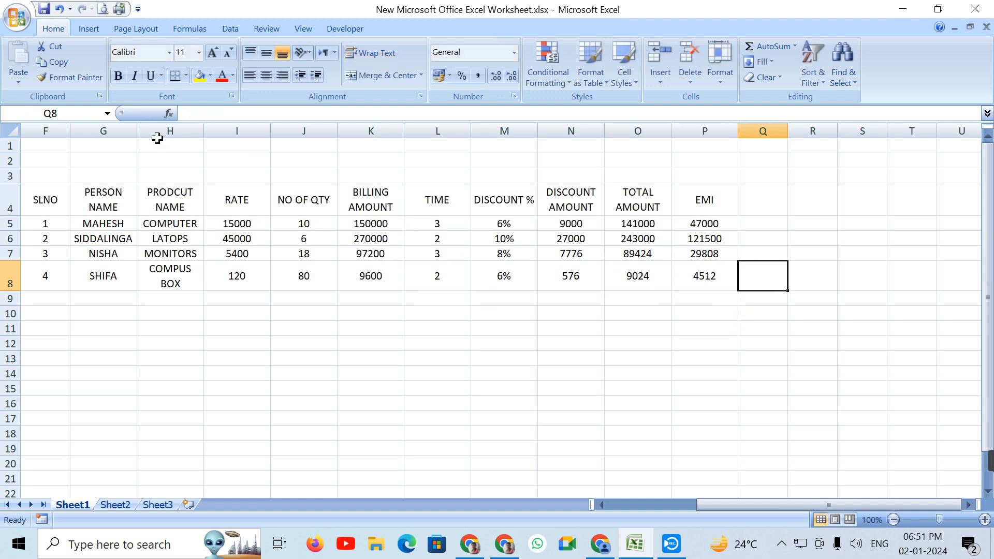
Step: Merge and center the empty range F1:P3 above the column headers into one title cell
{"action": "left_click_drag", "start_coordinate": [50, 148], "coordinate": [671, 155]}
{"action": "right_click", "coordinate": [671, 155]}
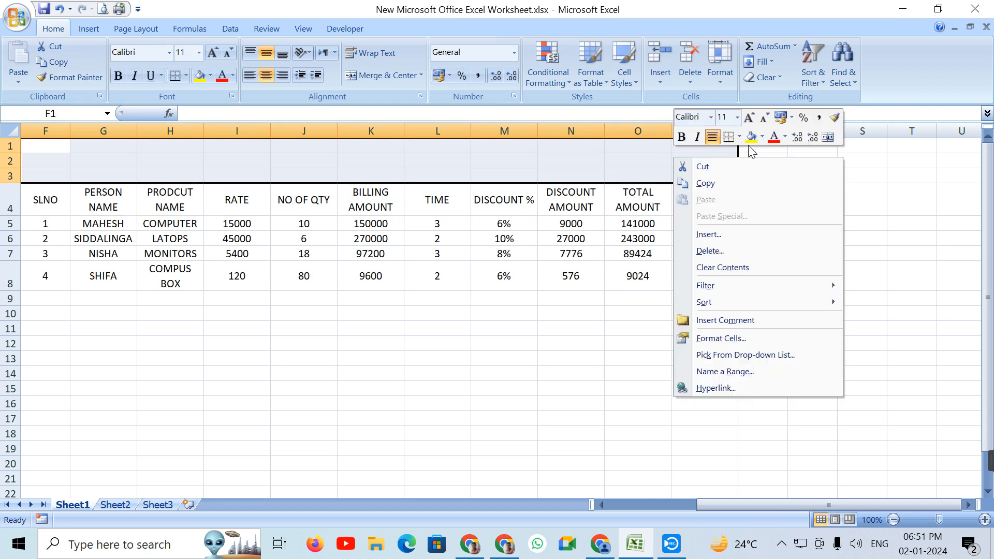
{"action": "left_click", "coordinate": [827, 137]}
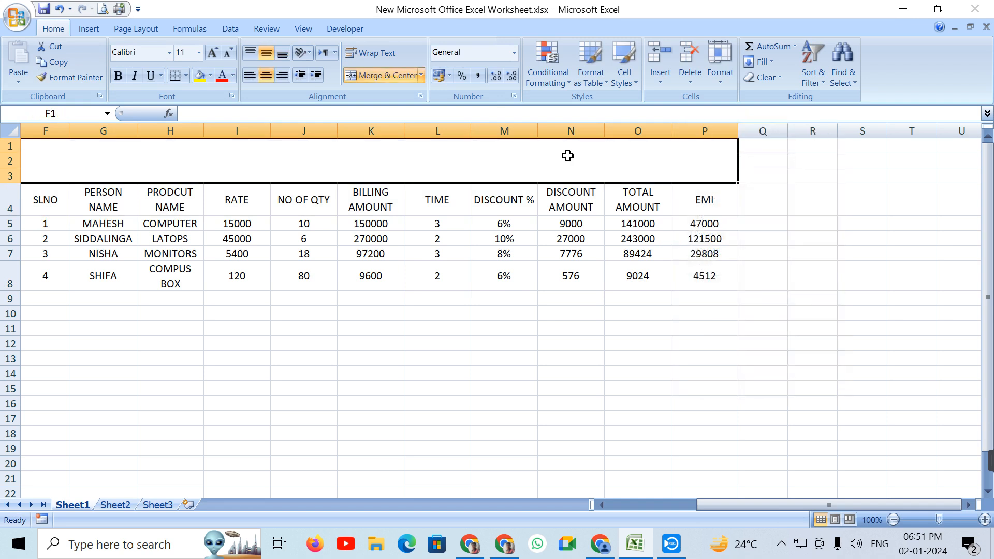
Step: Enter the title "BUINESS SHEET" in the merged cell F1 above the column headers
{"action": "double_click", "coordinate": [555, 160]}
{"action": "type", "text": "VUINES"}
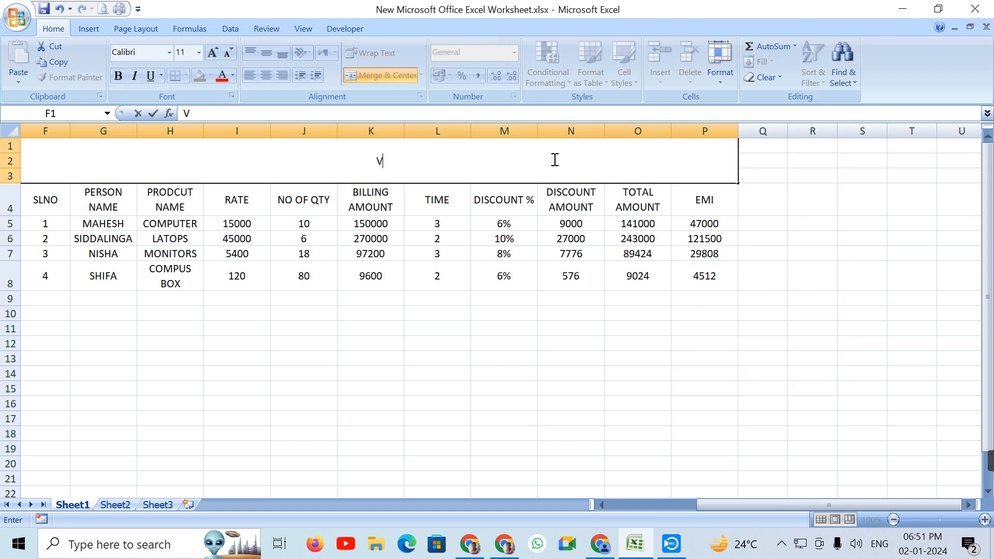
{"action": "key", "text": "BackSpace"}
{"action": "key", "text": "BackSpace"}
{"action": "key", "text": "BackSpace"}
{"action": "key", "text": "BackSpace"}
{"action": "key", "text": "BackSpace"}
{"action": "key", "text": "BackSpace"}
{"action": "type", "text": "BUINESS"}
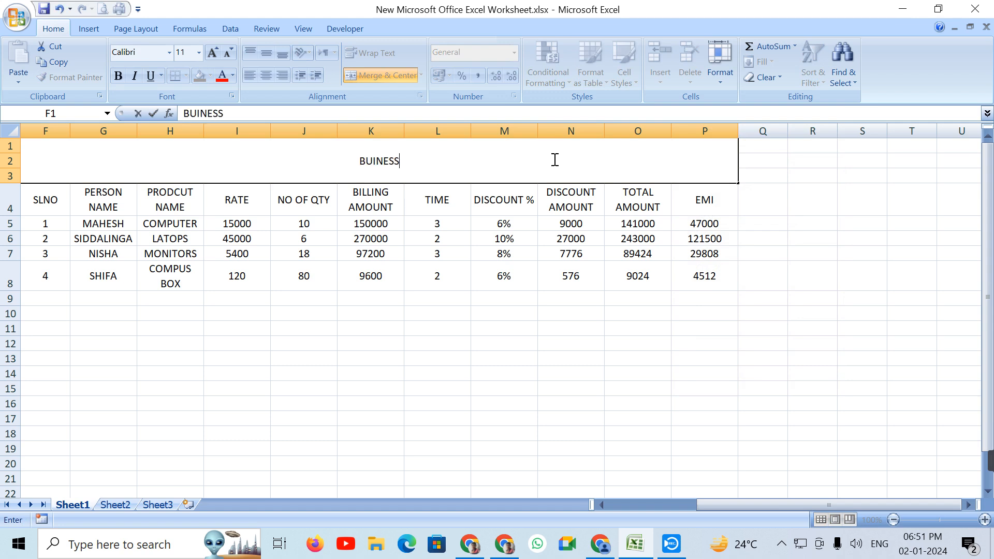
{"action": "type", "text": " SHEET"}
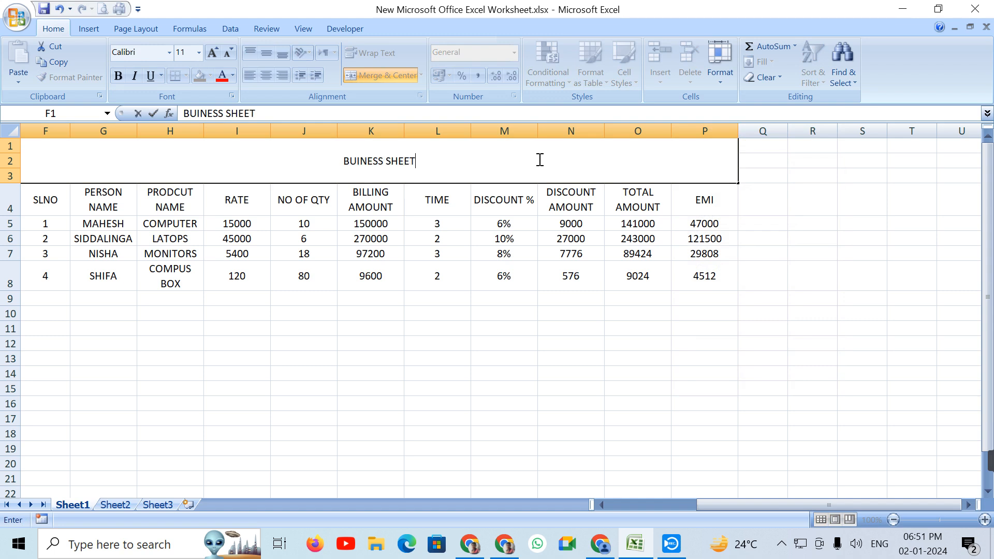
Step: Enlarge the whole title text in the merged cell to font size 36
{"action": "left_click_drag", "start_coordinate": [539, 160], "coordinate": [8, 155]}
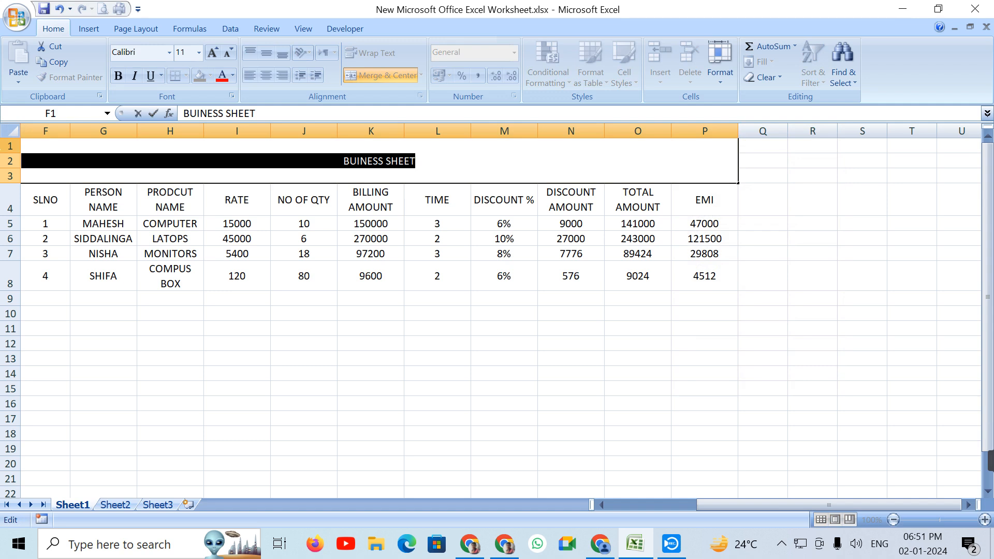
{"action": "left_click", "coordinate": [212, 53]}
{"action": "left_click", "coordinate": [213, 54]}
{"action": "left_click", "coordinate": [213, 54]}
{"action": "left_click", "coordinate": [213, 54]}
{"action": "left_click", "coordinate": [213, 54]}
{"action": "left_click", "coordinate": [213, 53]}
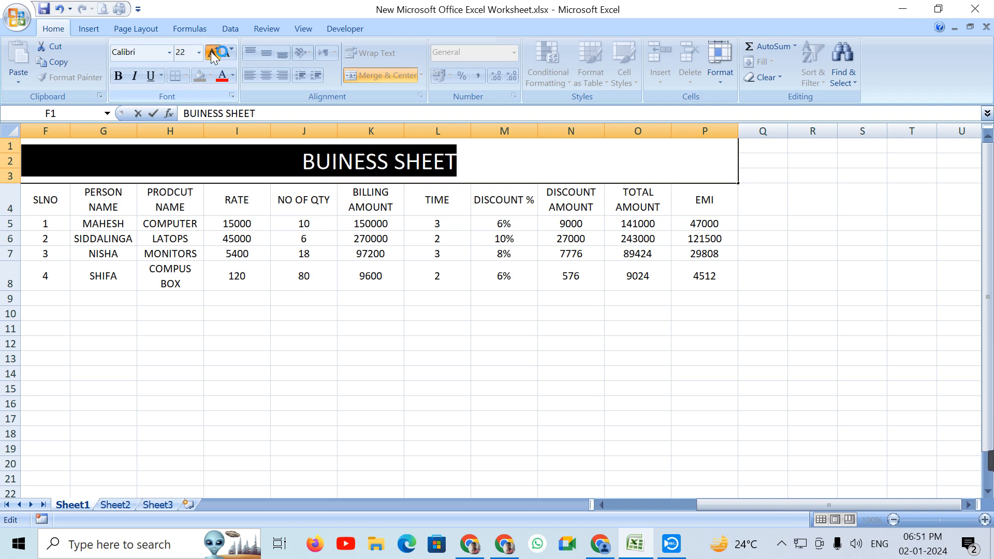
{"action": "left_click", "coordinate": [213, 53]}
{"action": "left_click", "coordinate": [213, 54]}
{"action": "left_click", "coordinate": [213, 54]}
{"action": "left_click", "coordinate": [213, 53]}
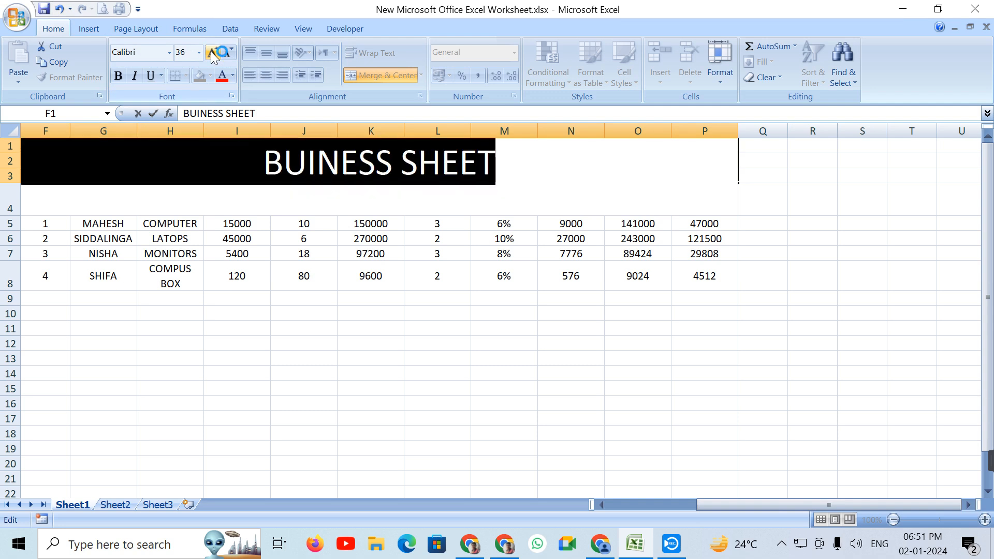
{"action": "left_click", "coordinate": [480, 387]}
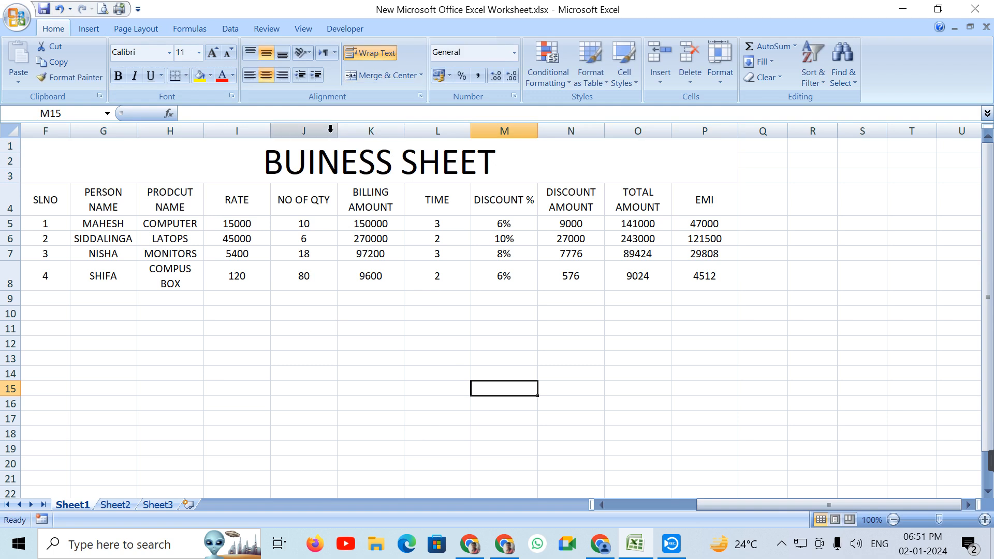
Step: Correct the spelling of the title in the merged cell to "BUSINESS SHEET"
{"action": "left_click", "coordinate": [308, 164]}
{"action": "double_click", "coordinate": [308, 165]}
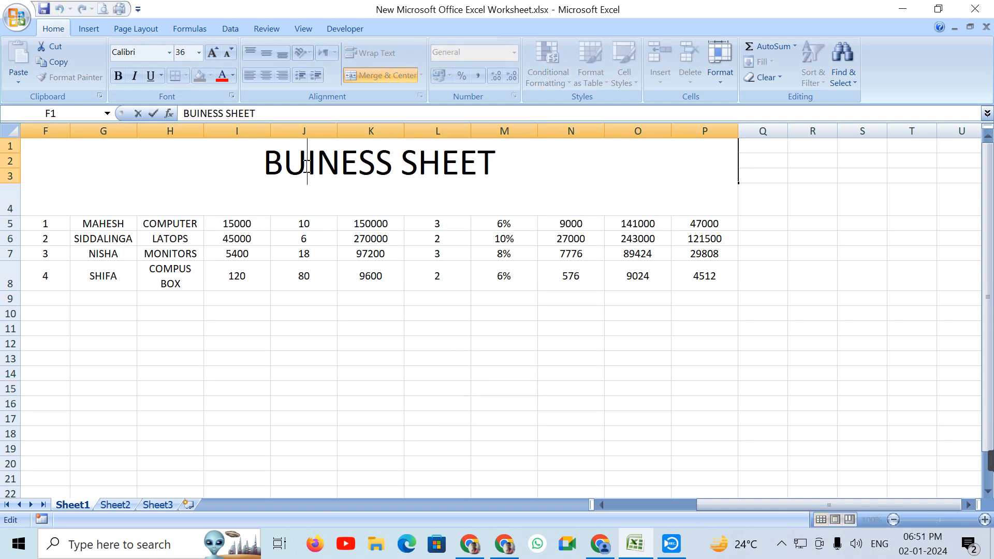
{"action": "type", "text": "S"}
{"action": "left_click", "coordinate": [459, 358]}
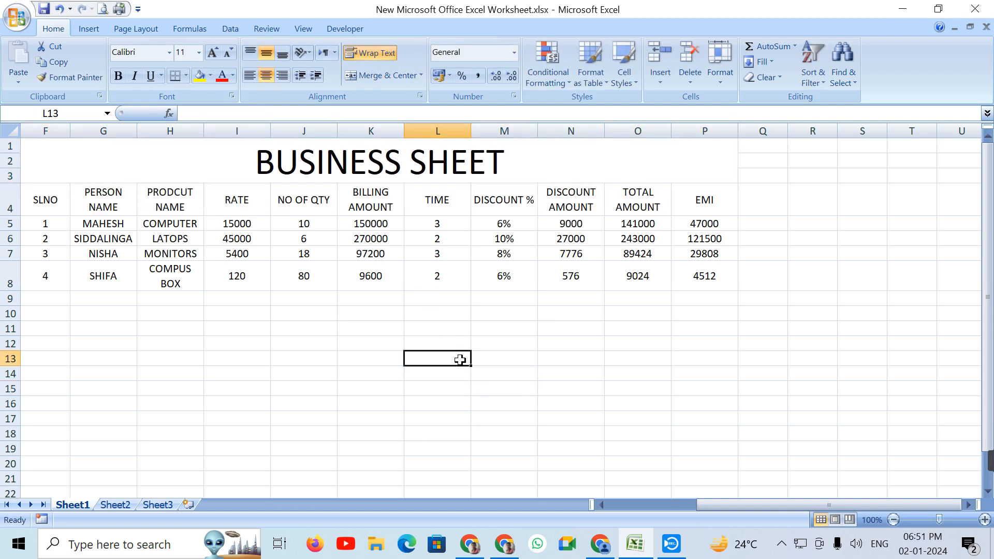
{"action": "left_click", "coordinate": [689, 364]}
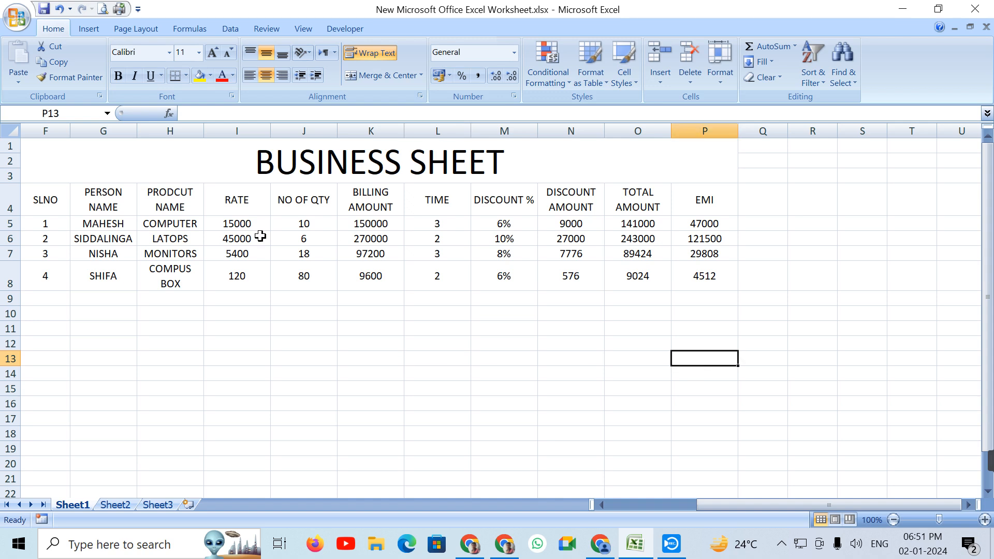
Step: Minimize the workbook window to show the desktop, and refresh the desktop
{"action": "left_click", "coordinate": [974, 9]}
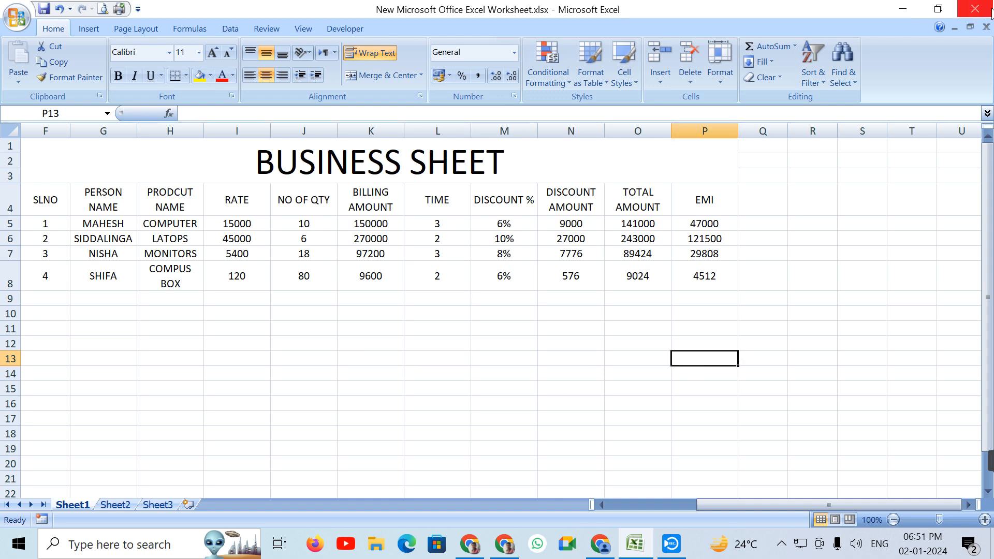
{"action": "left_click", "coordinate": [568, 316]}
{"action": "left_click", "coordinate": [906, 8]}
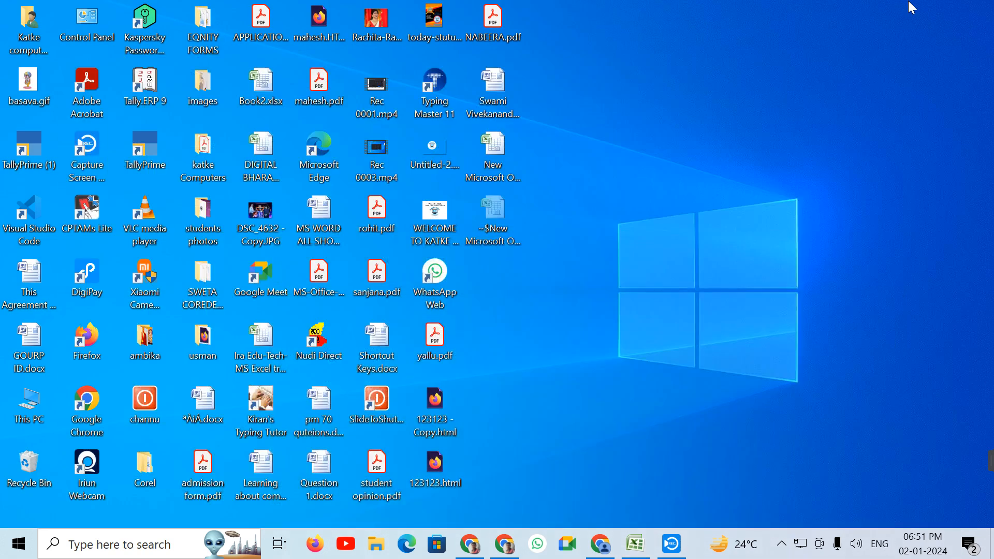
{"action": "right_click", "coordinate": [732, 102]}
{"action": "left_click", "coordinate": [782, 144]}
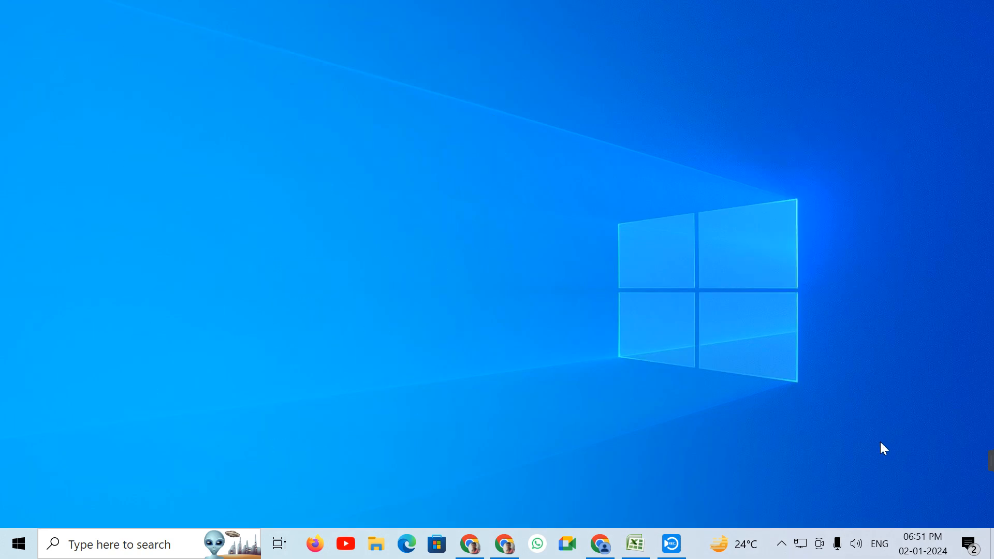